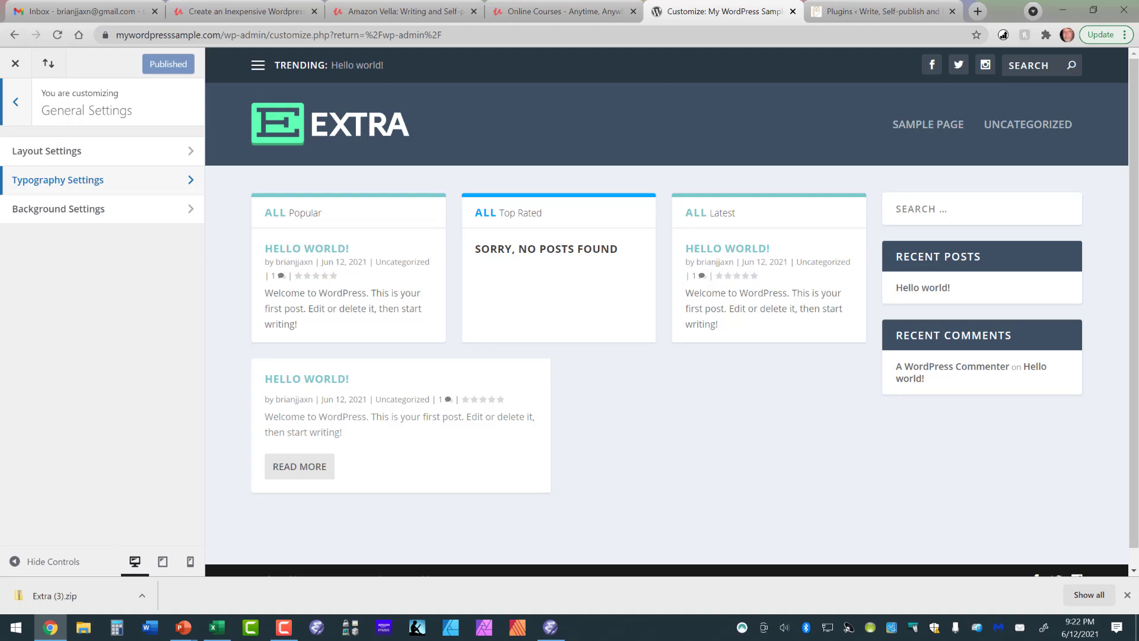
Review the header format options under Header & Navigation Settings and the Social Media Networks URLs in the site customizer.
click(15, 102)
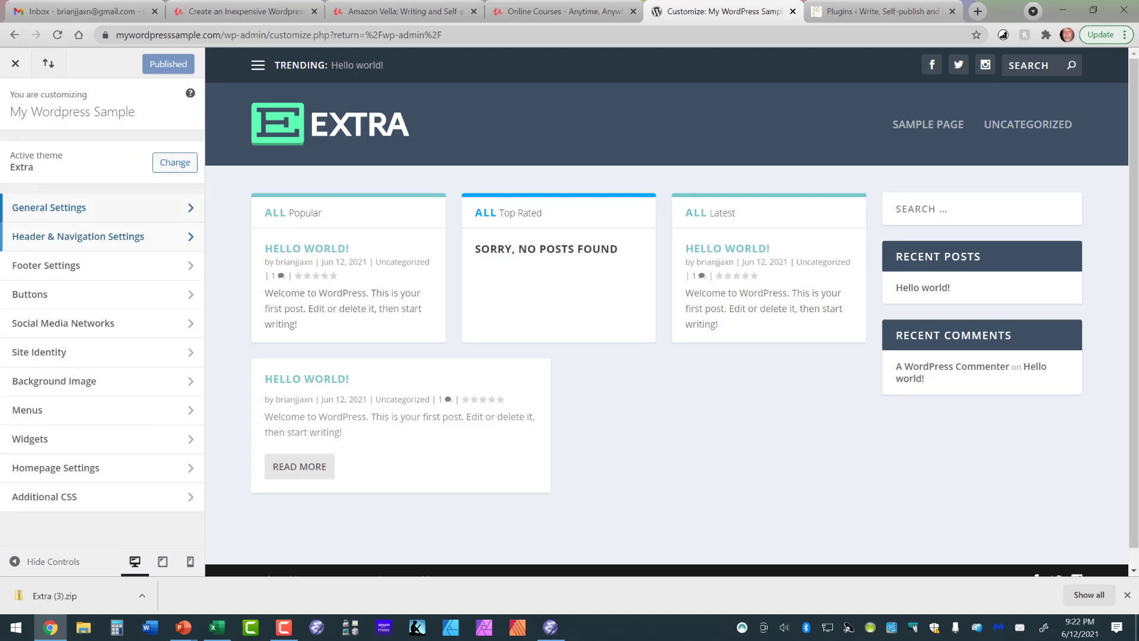
click(78, 236)
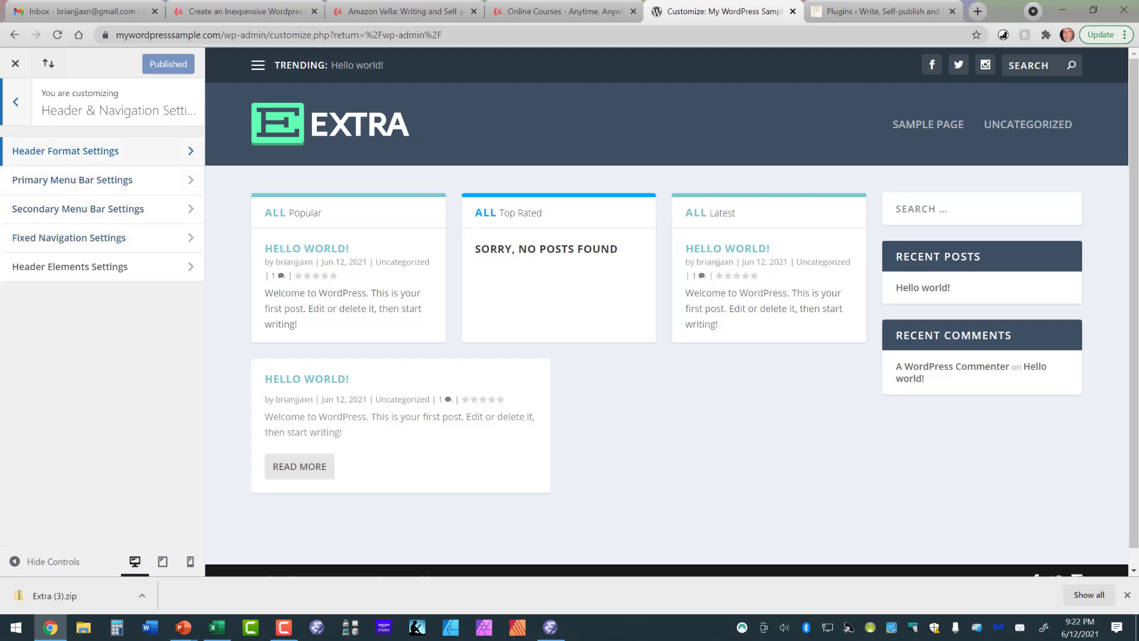
click(66, 150)
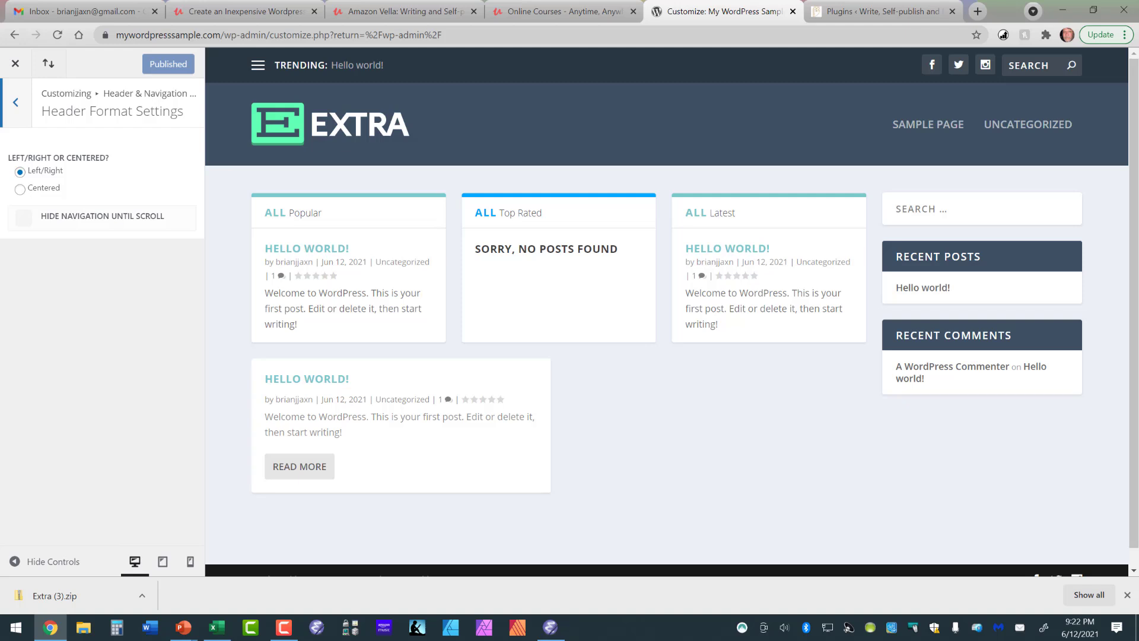
click(15, 102)
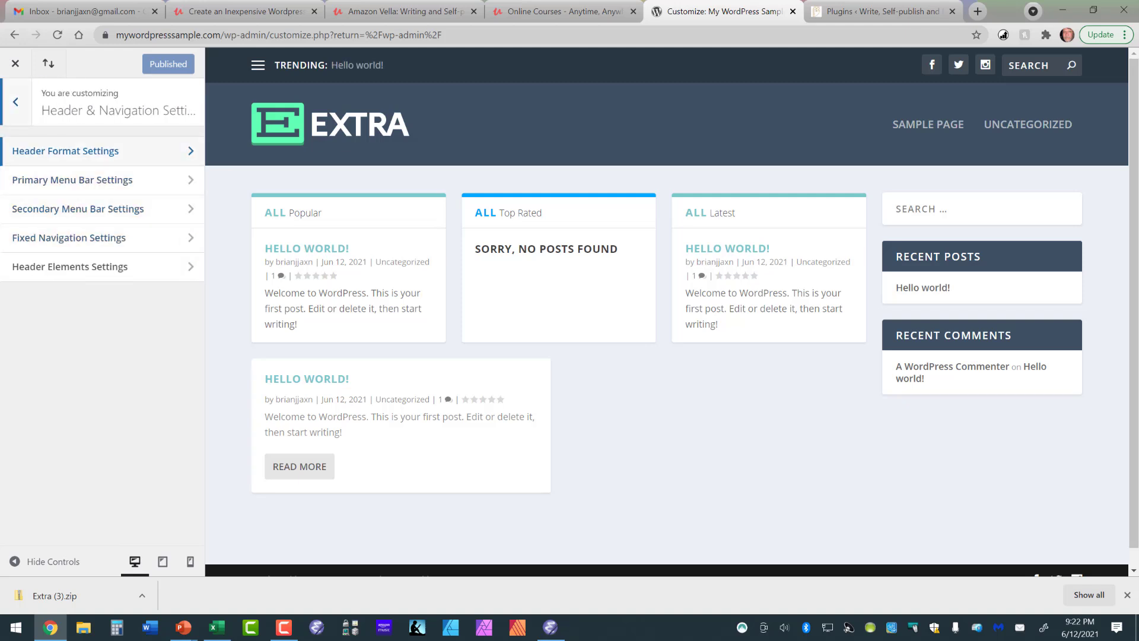
click(15, 101)
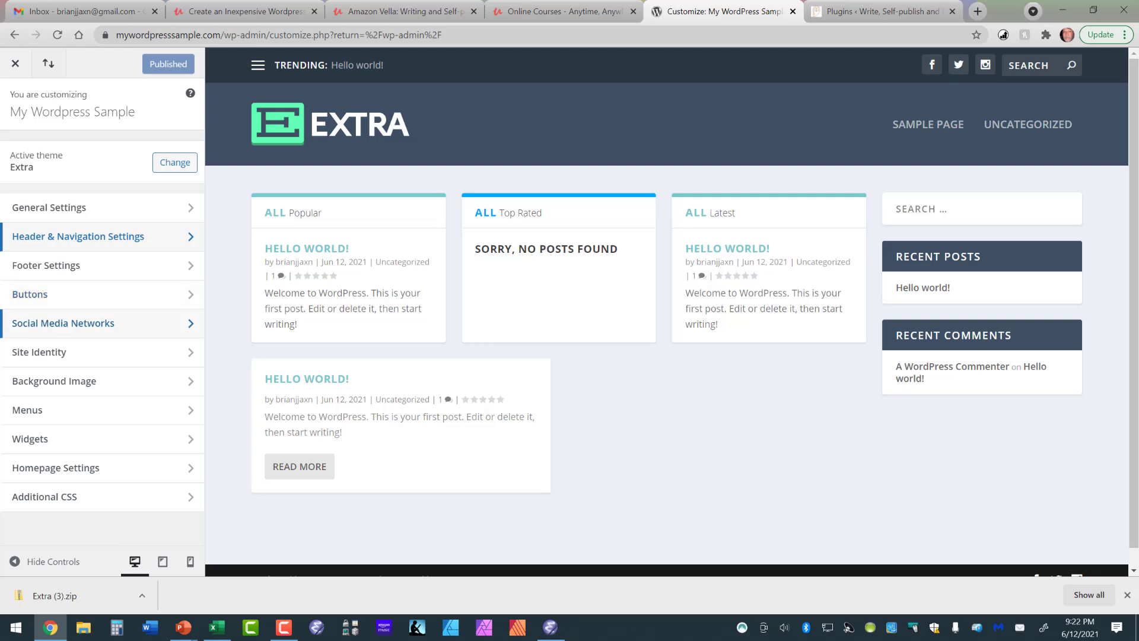
click(101, 323)
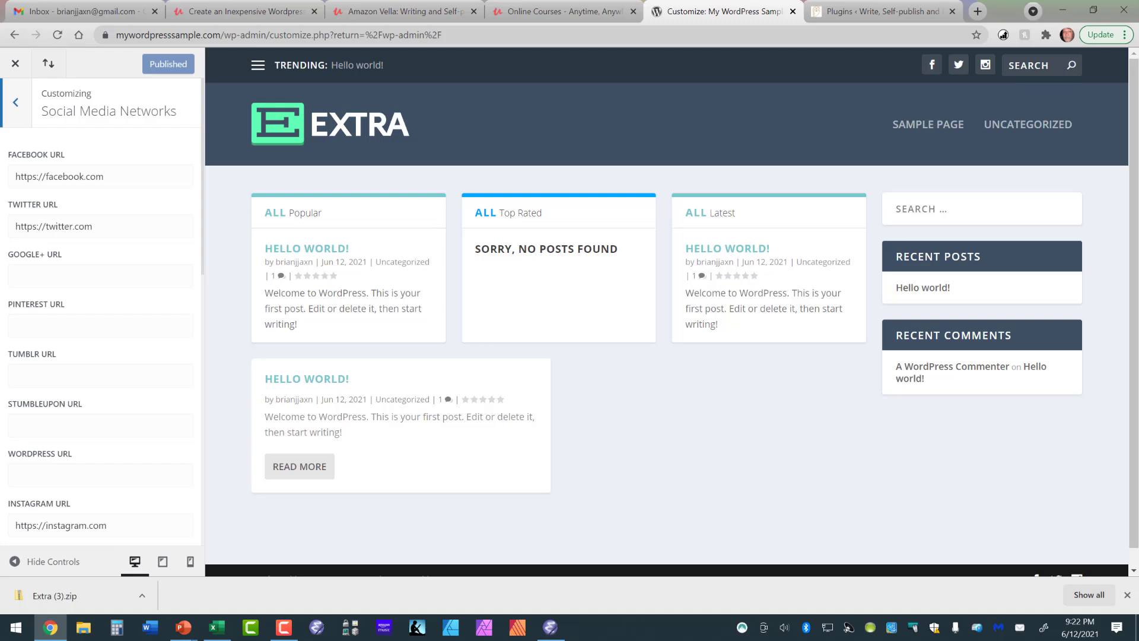
click(15, 103)
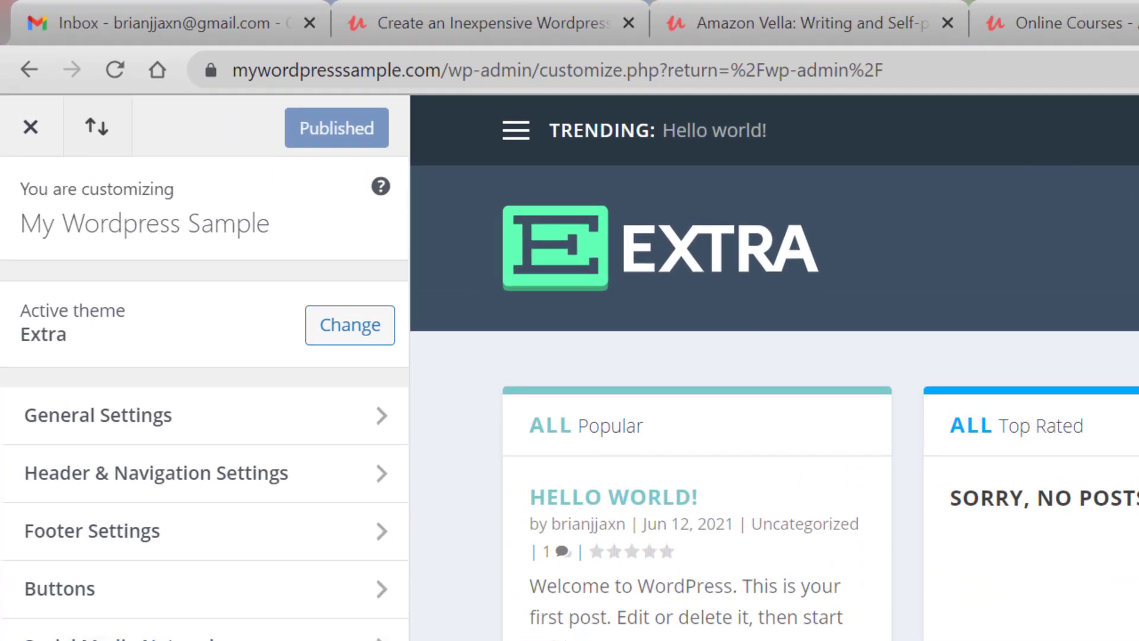
Set the site tagline to "A sample Wordpress website" in Site Identity and publish the change.
click(173, 640)
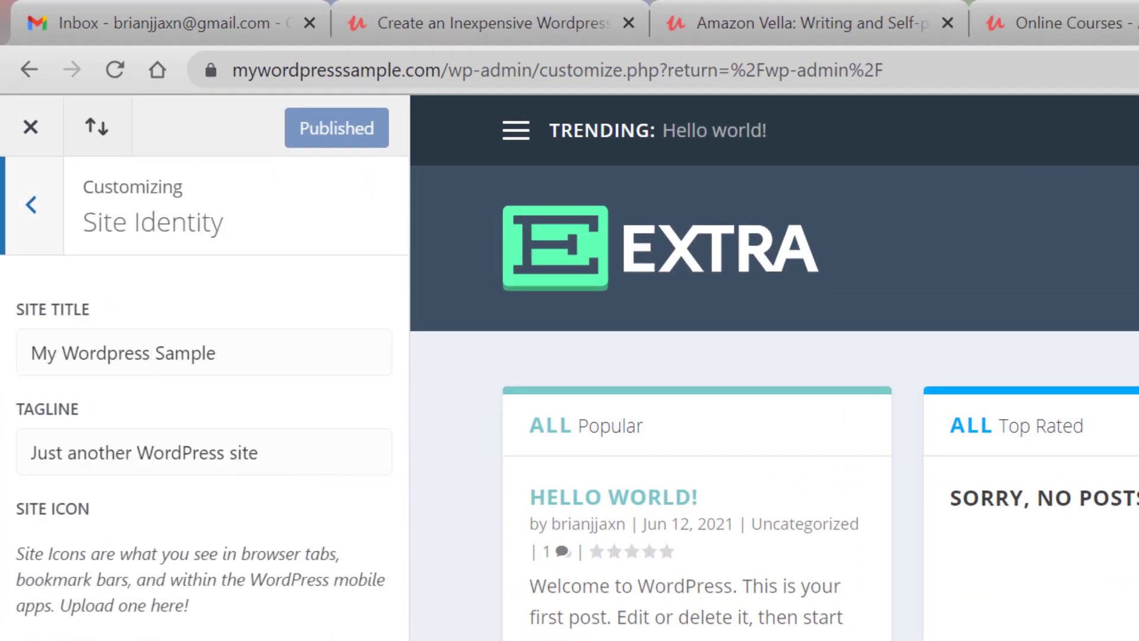
drag(31, 451, 265, 453)
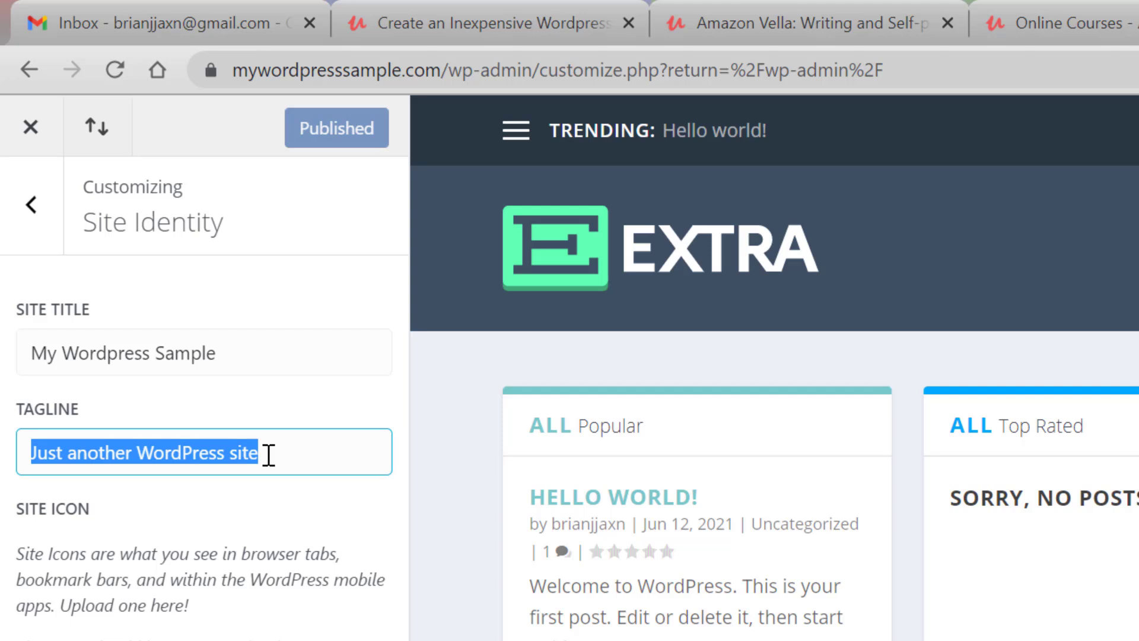
text(A)
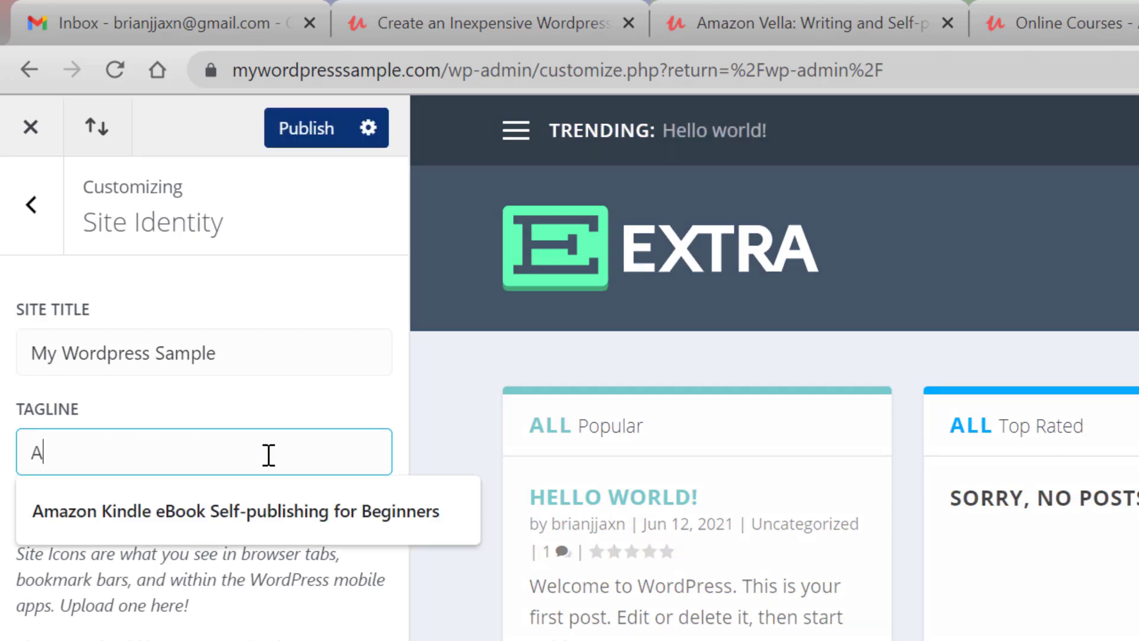
text( sample w)
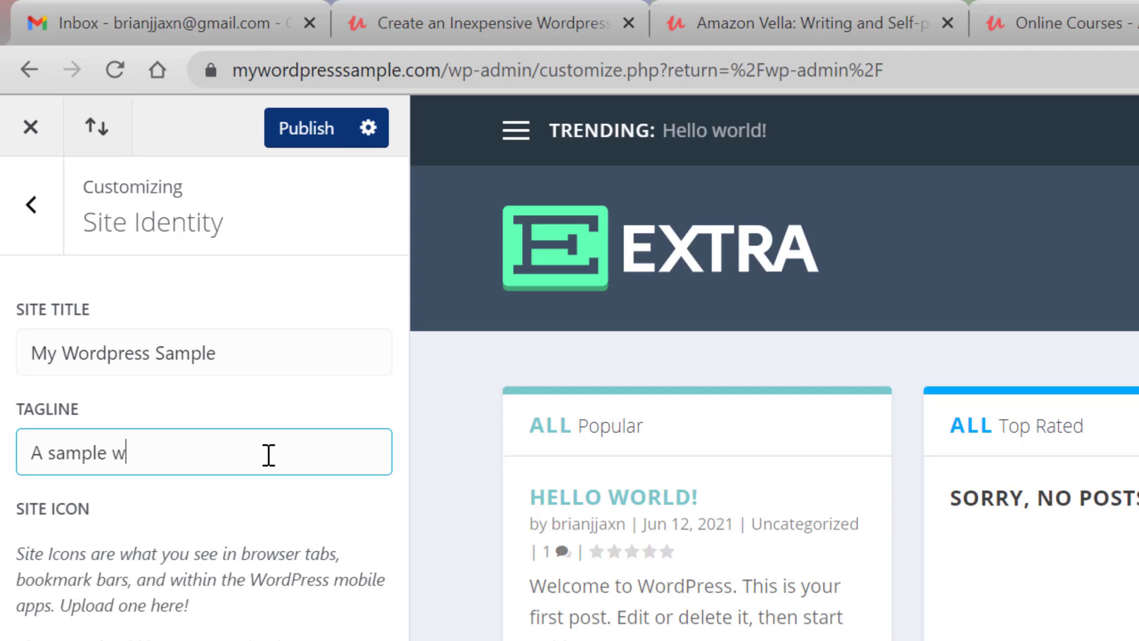
key(BackSpace)
text(Word)
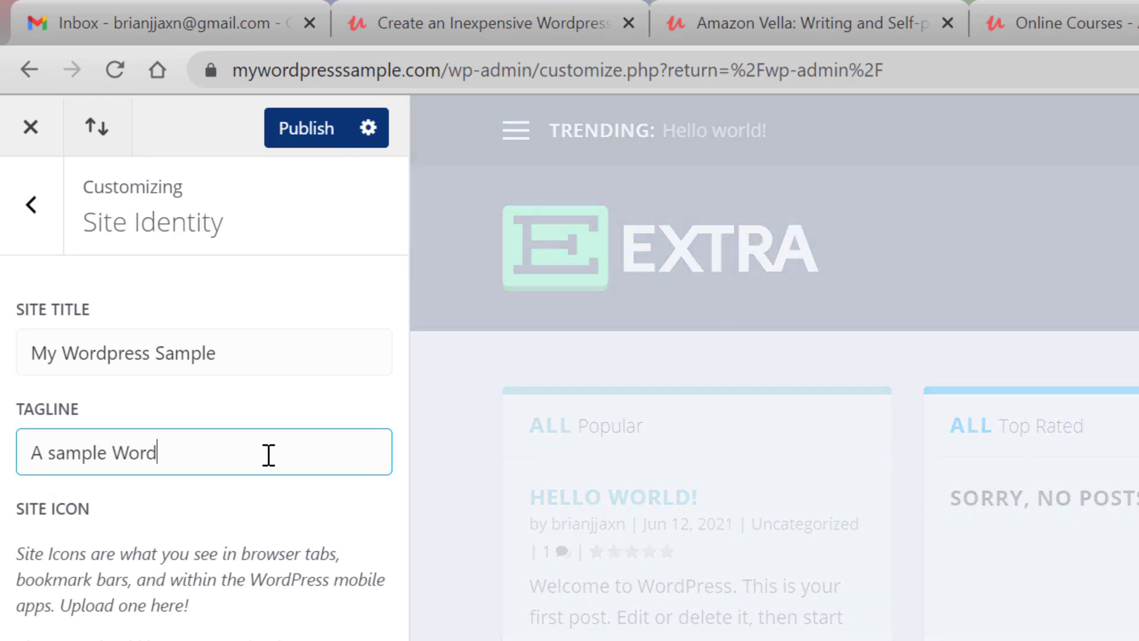
text(press webs)
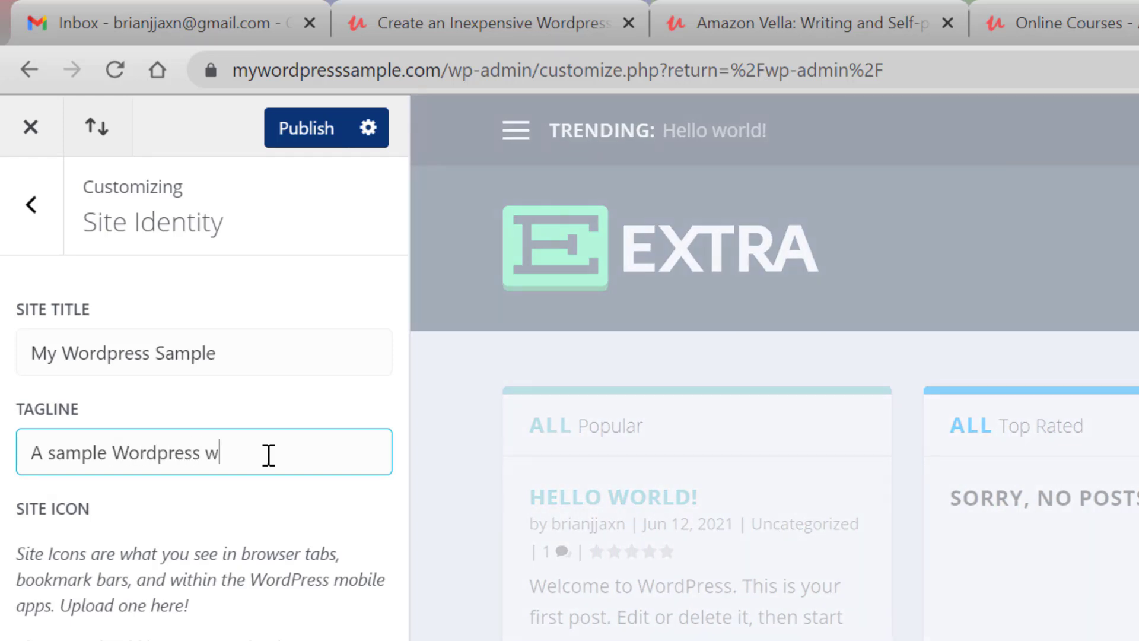
text(ite)
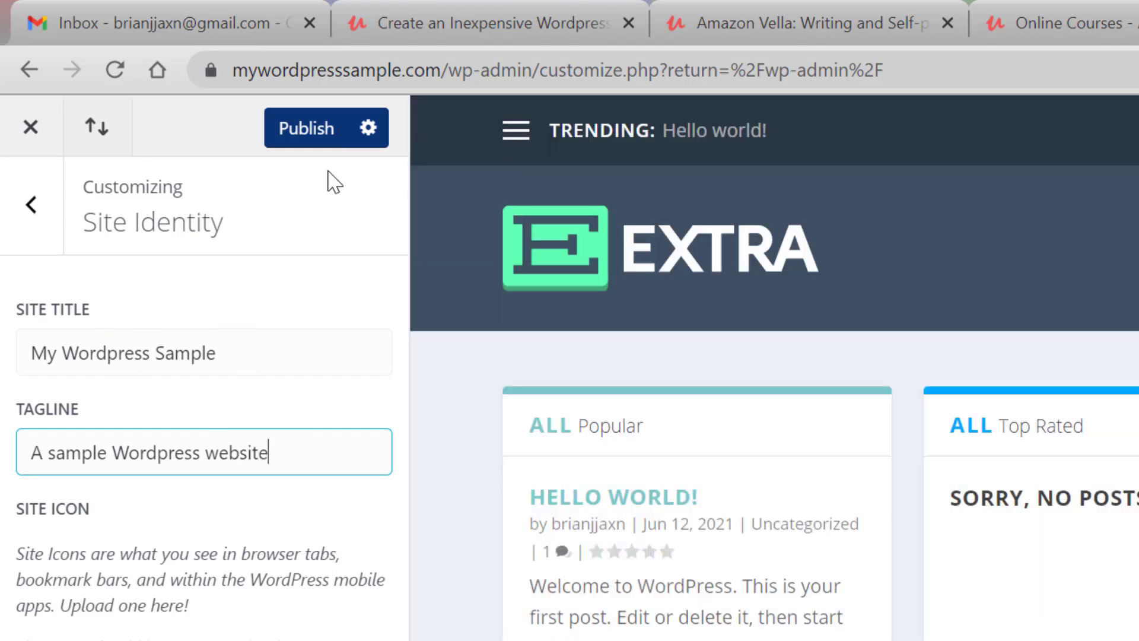
click(320, 137)
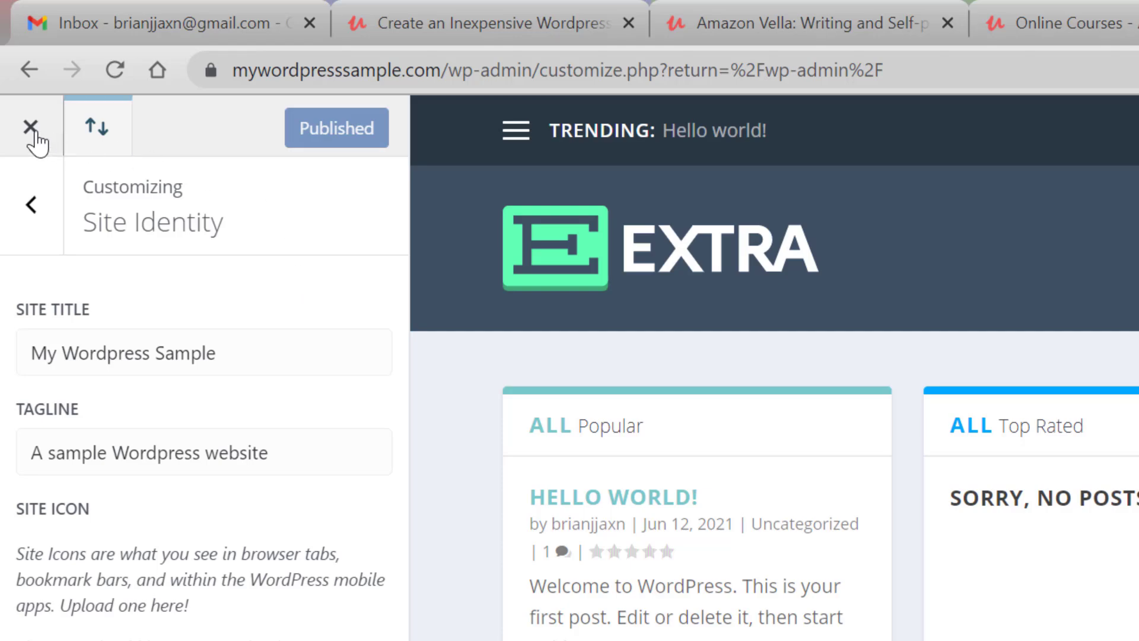
Check the front page display options in the customizer's Homepage Settings.
click(41, 203)
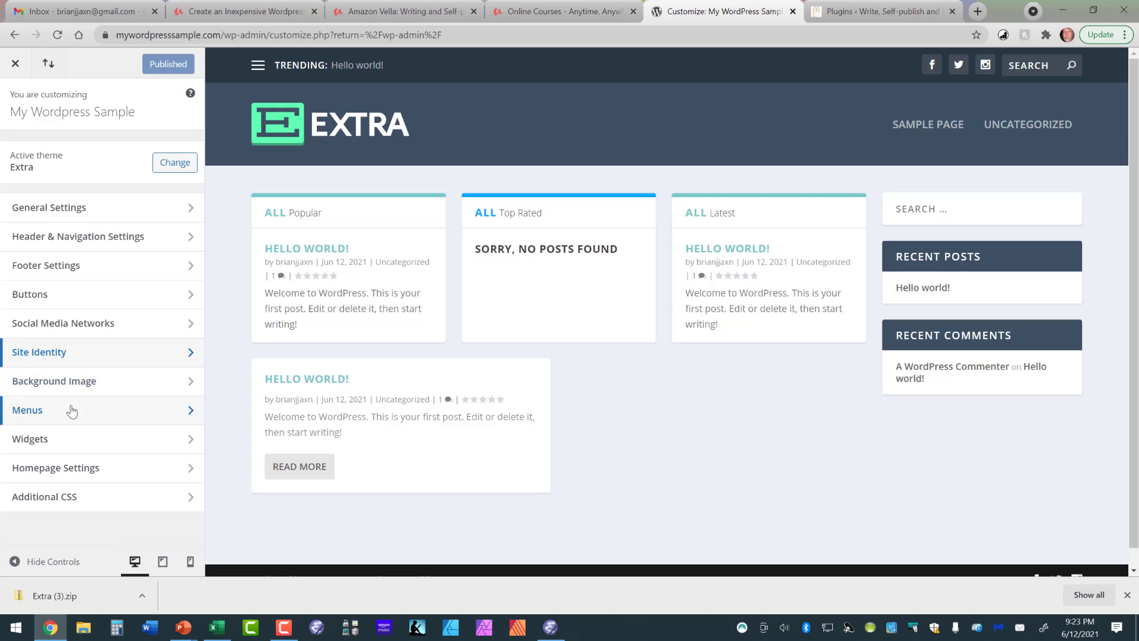
click(95, 468)
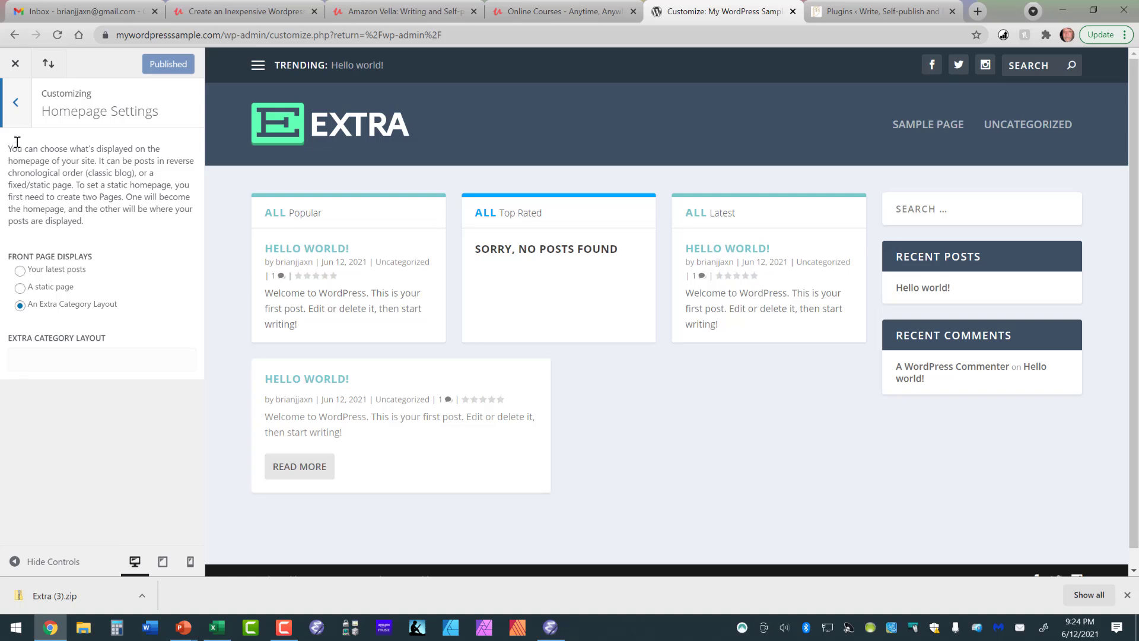
click(15, 105)
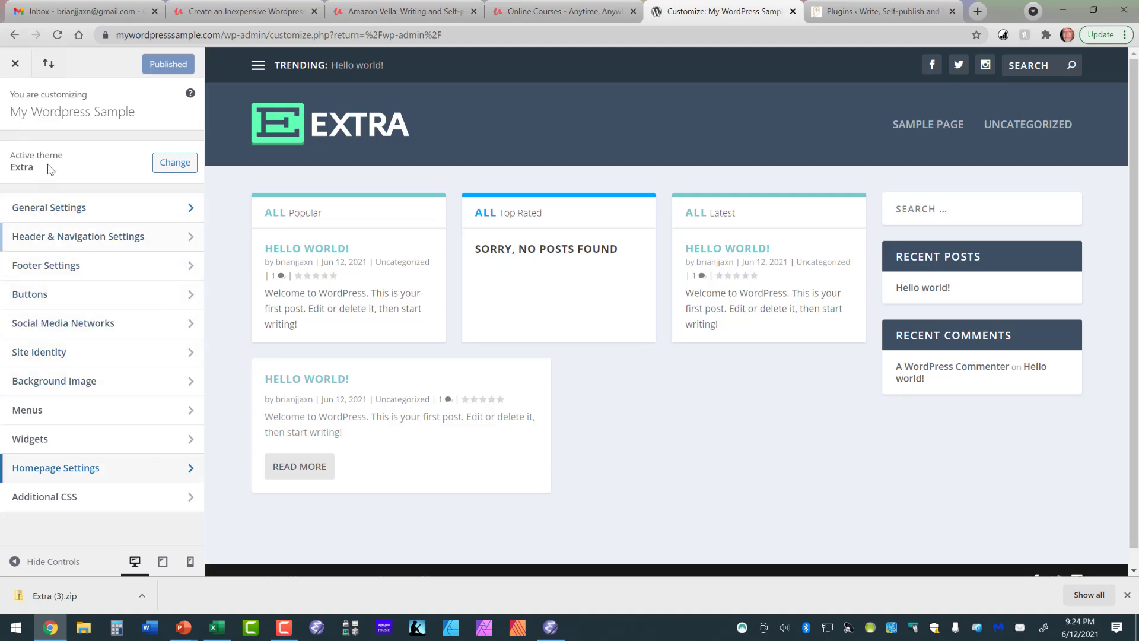
Leave the customizer and open the Extra theme's Theme Options page.
click(15, 65)
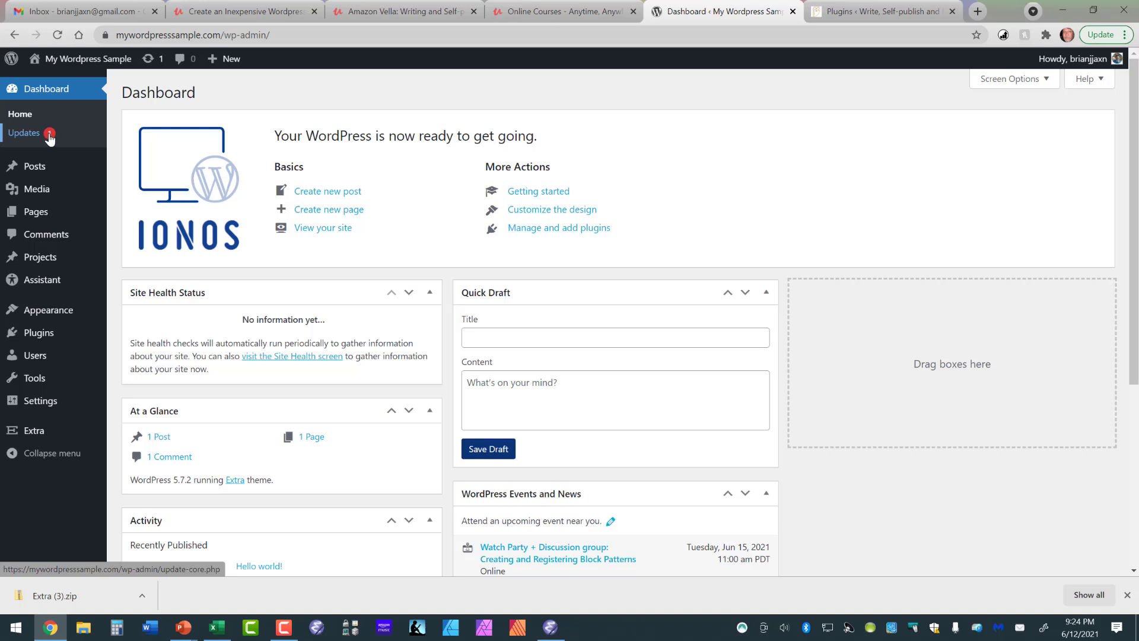
mouse_move(52, 168)
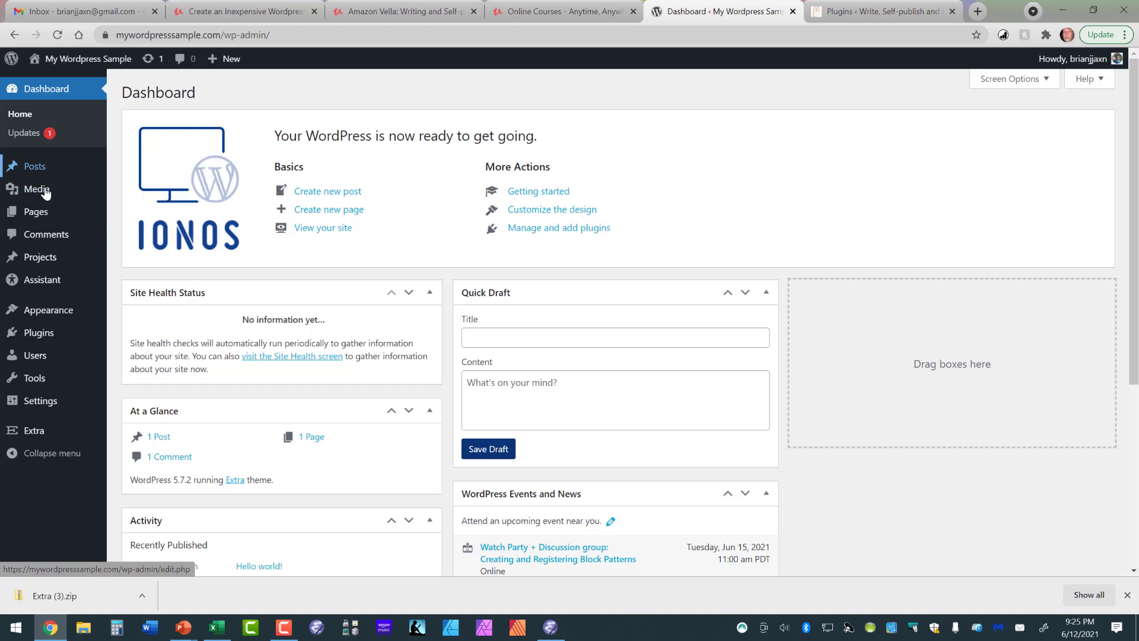
mouse_move(50, 342)
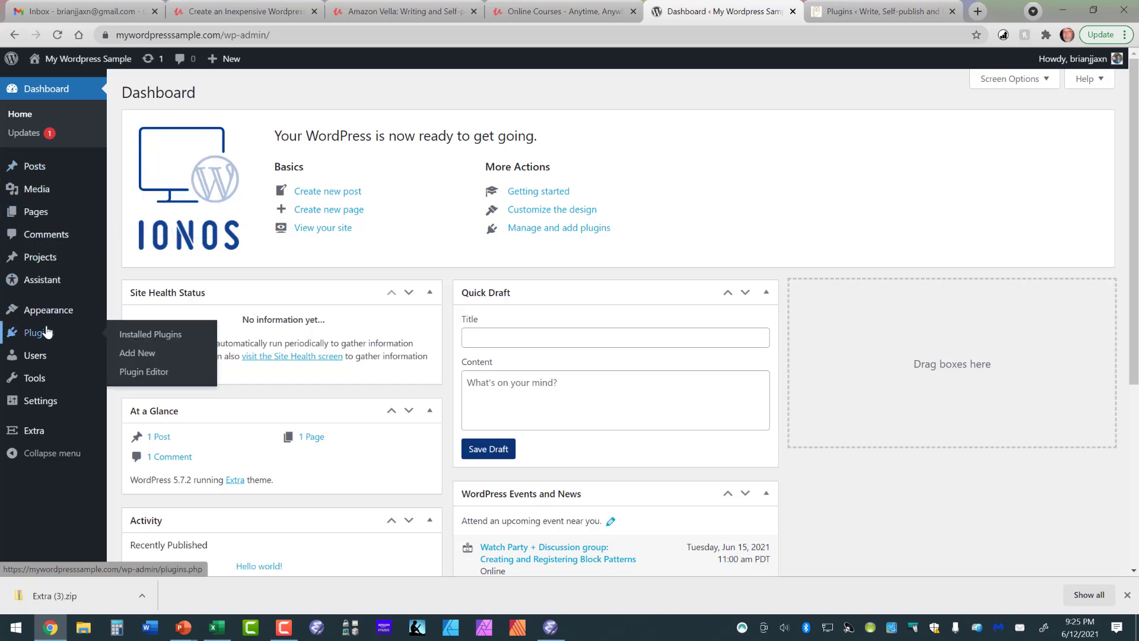
mouse_move(52, 320)
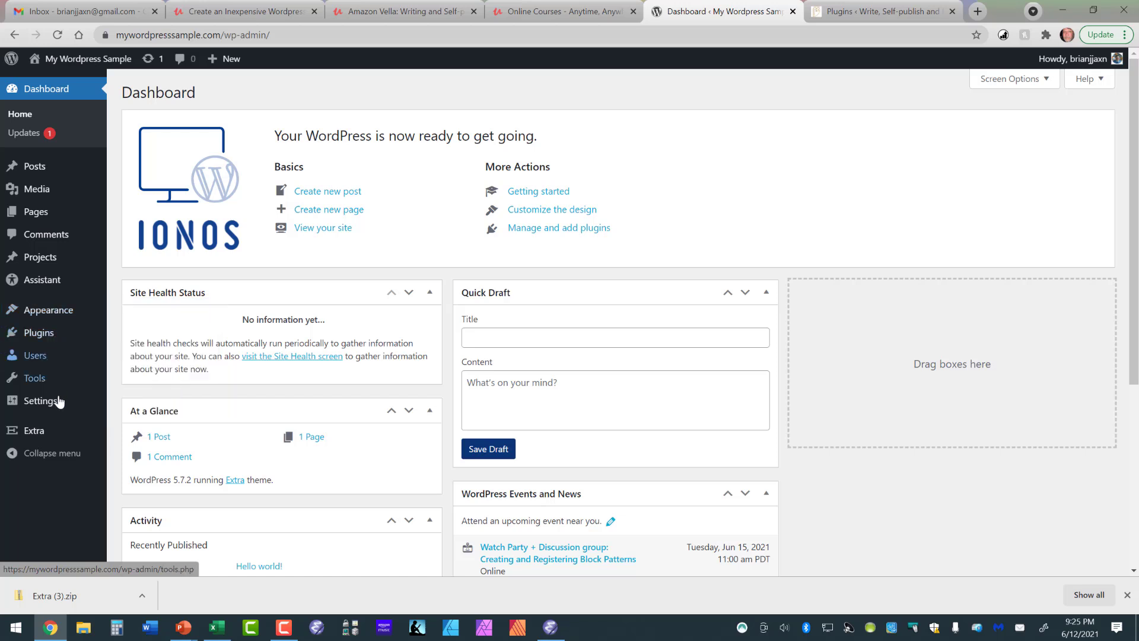
mouse_move(38, 439)
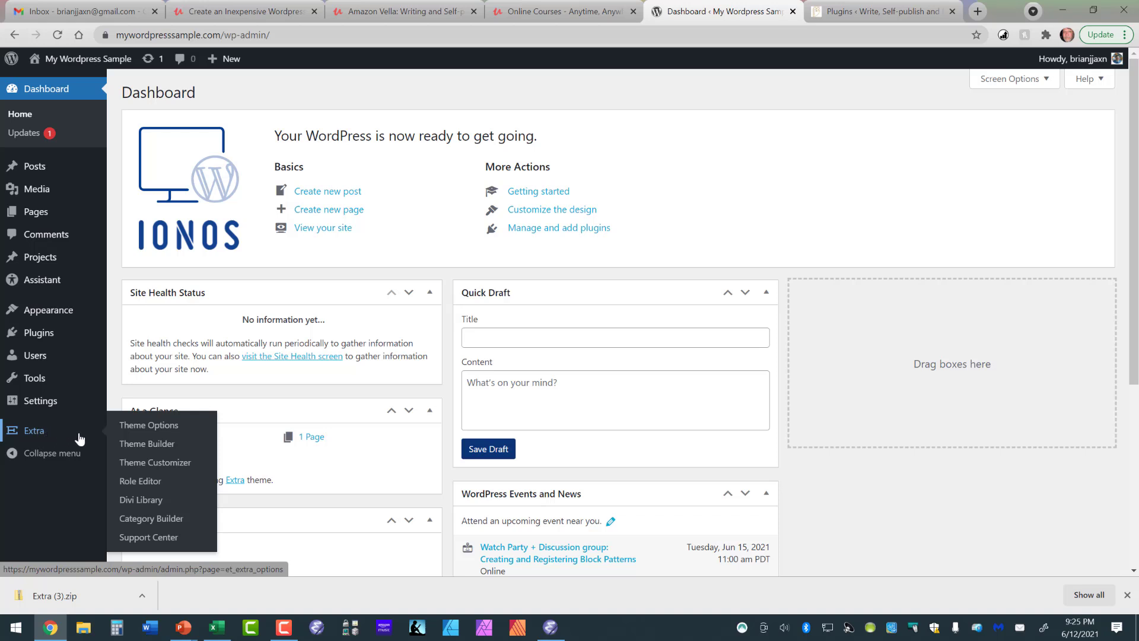
click(129, 426)
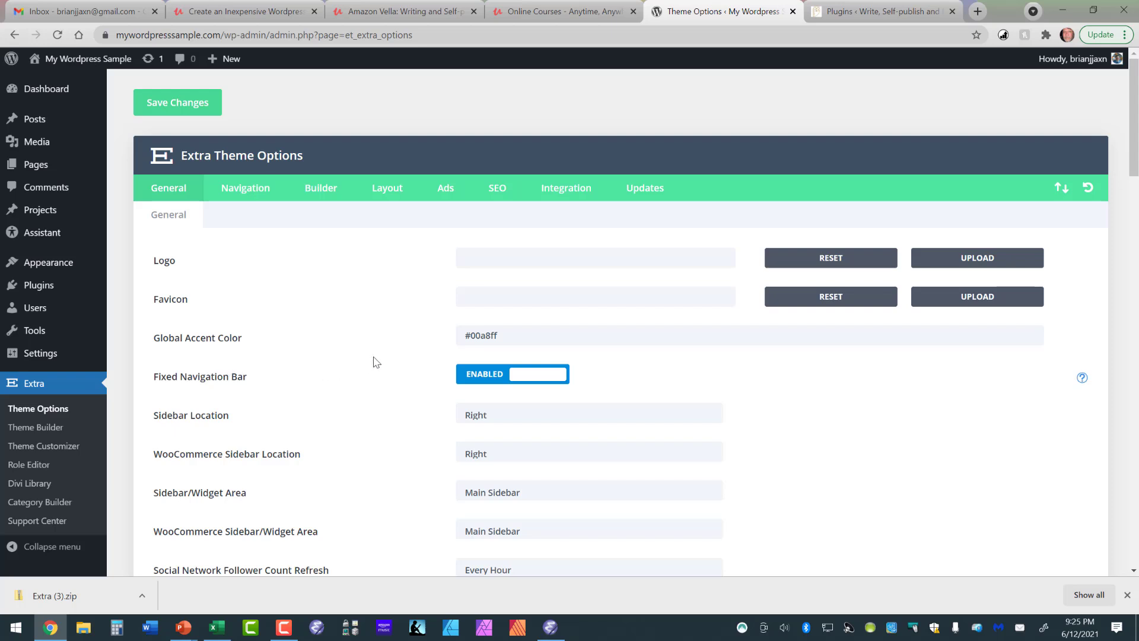
Upload blogAndReviews-logo.jpg for the Logo setting from the owner's personal "Stuff" folder inside Pictures.
click(483, 256)
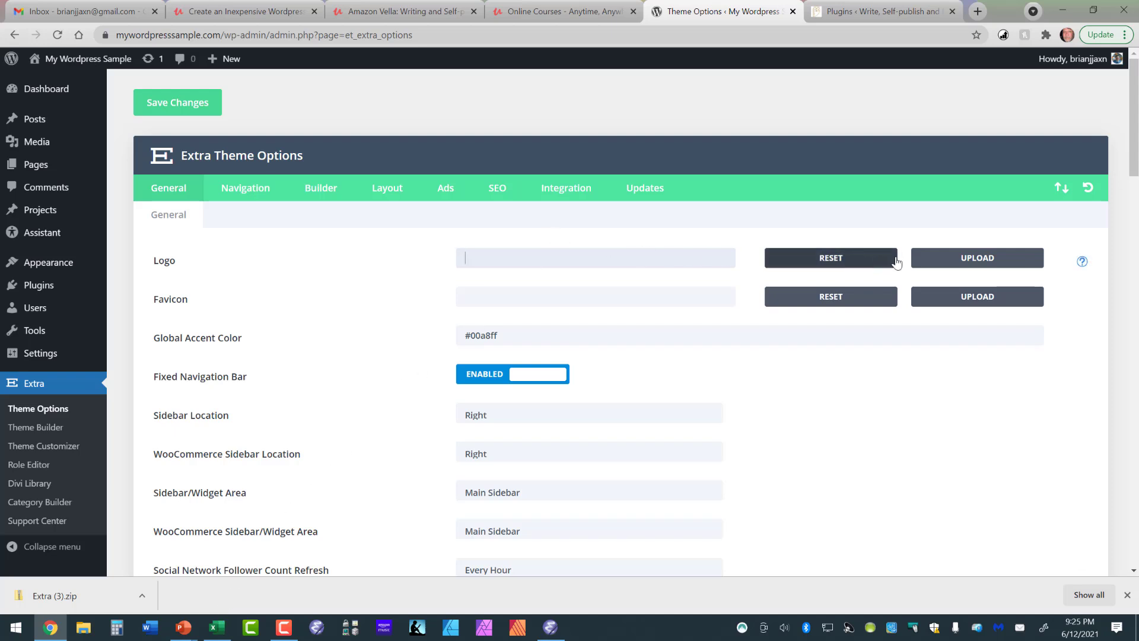
click(952, 261)
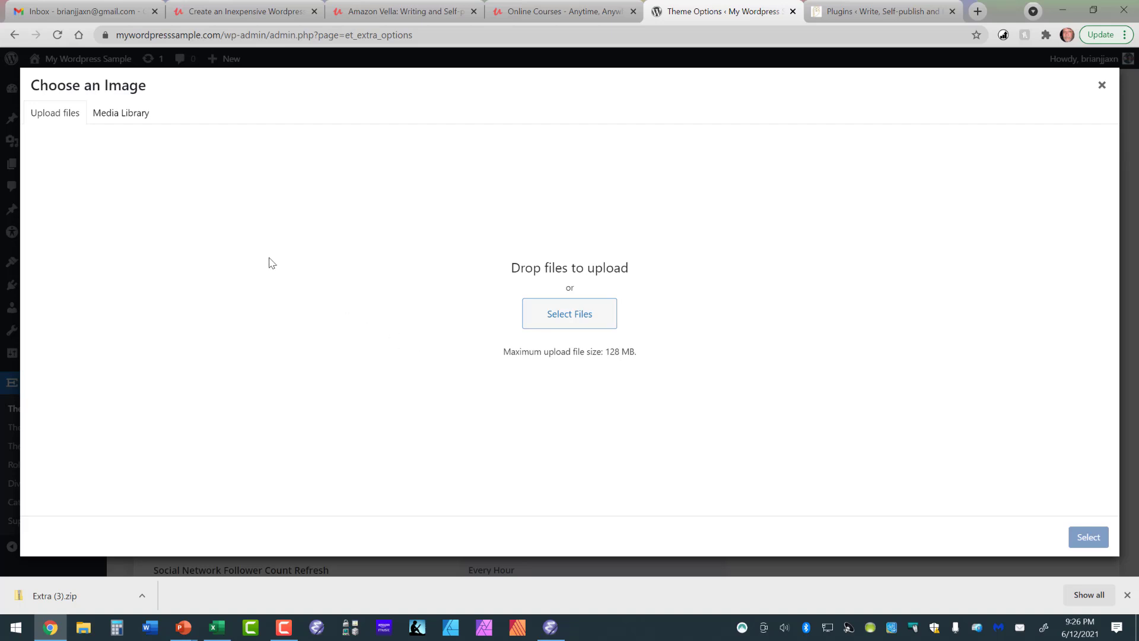
click(555, 314)
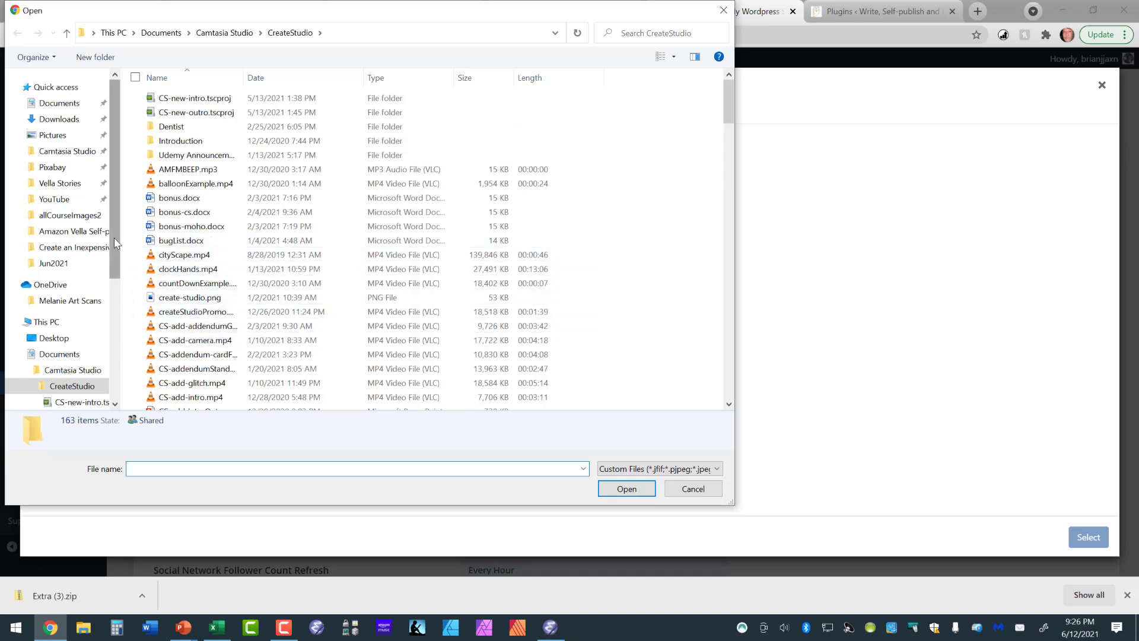
click(59, 135)
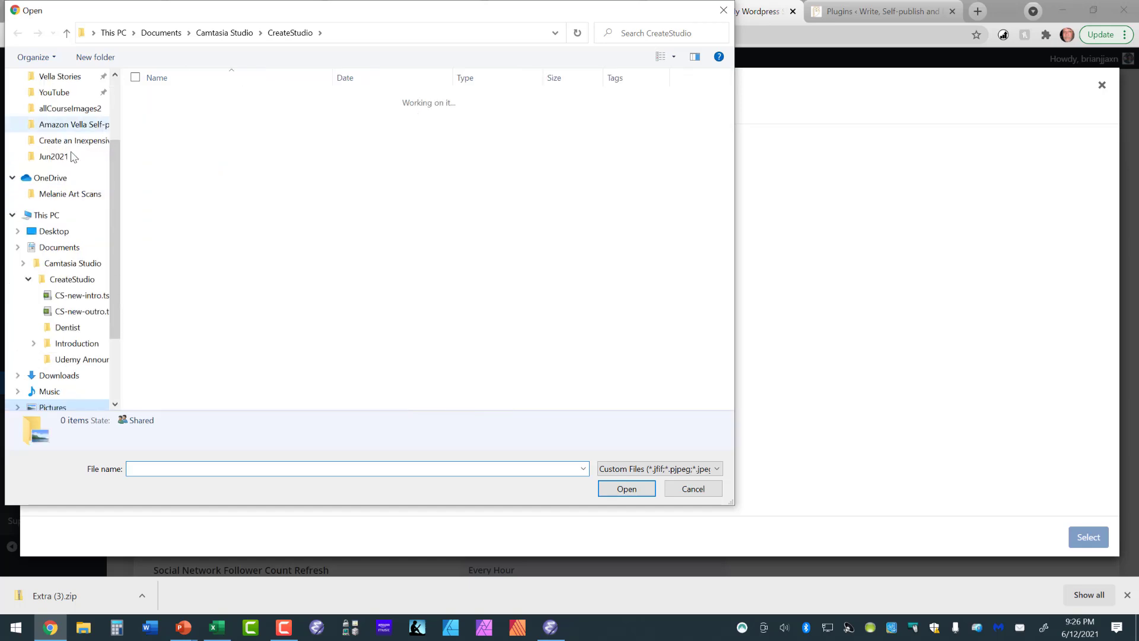
scroll(184, 222, down, 2)
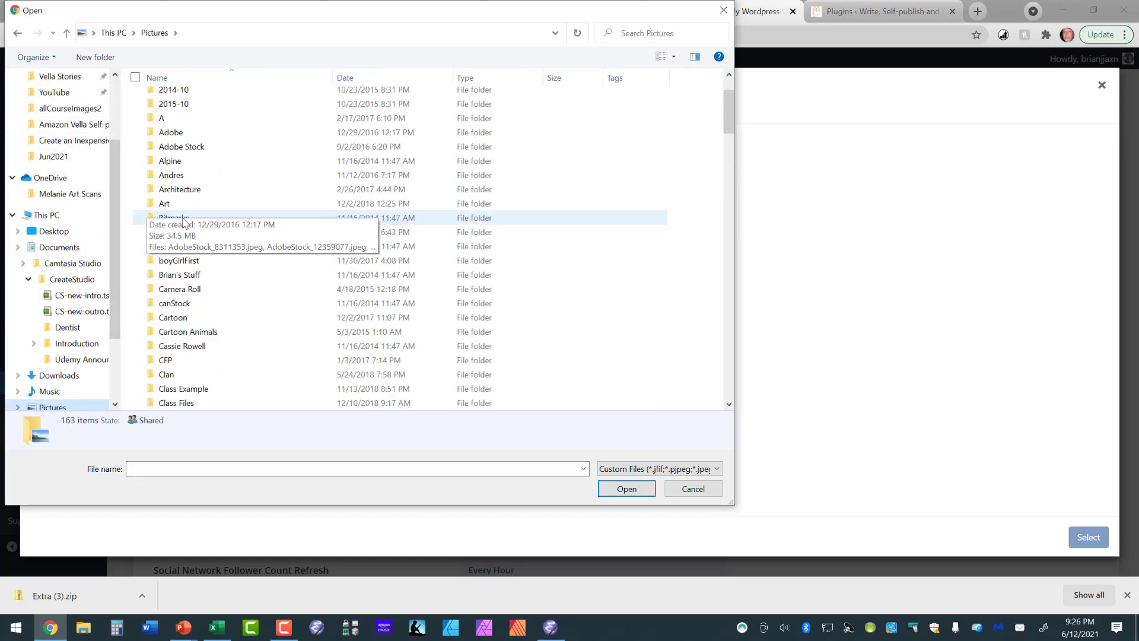
scroll(184, 221, up, 2)
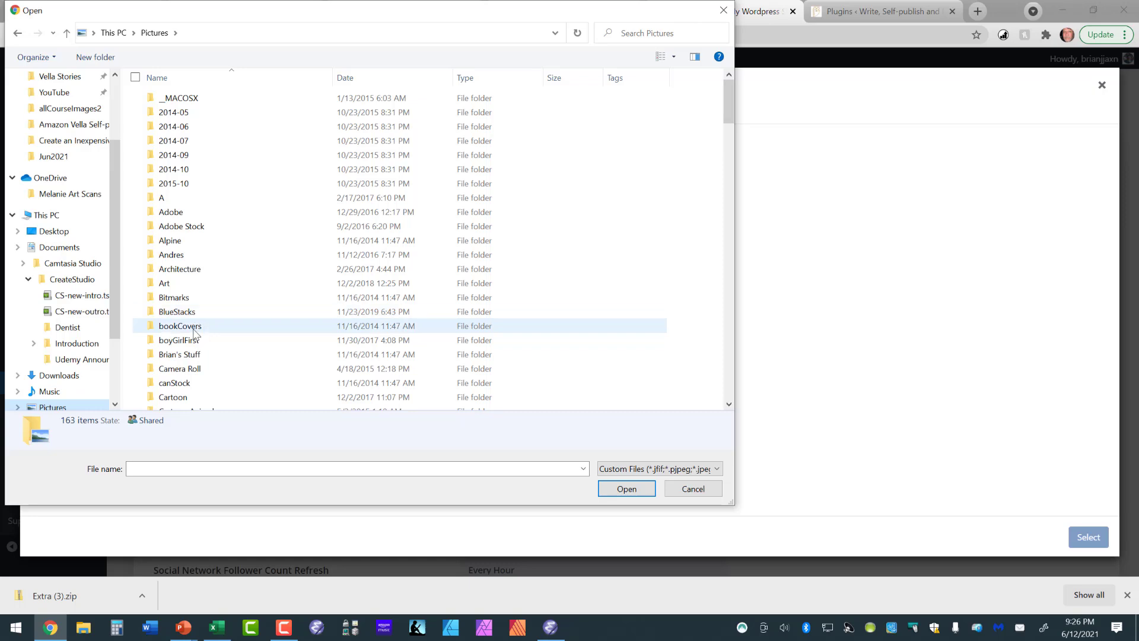
double_click(196, 354)
drag(729, 87, 729, 119)
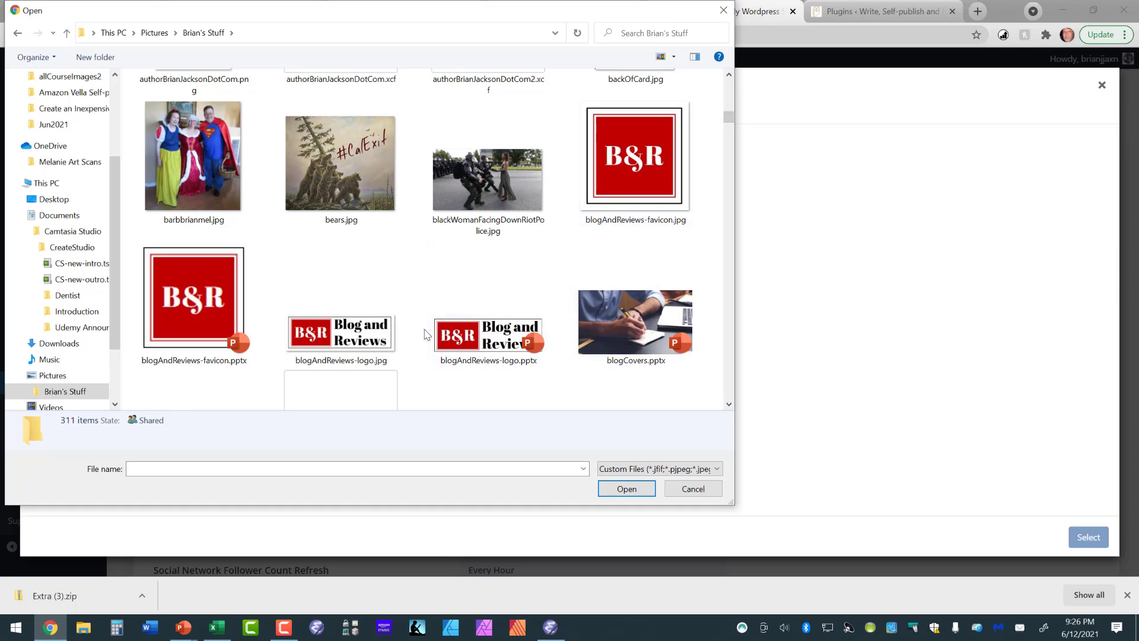
double_click(366, 340)
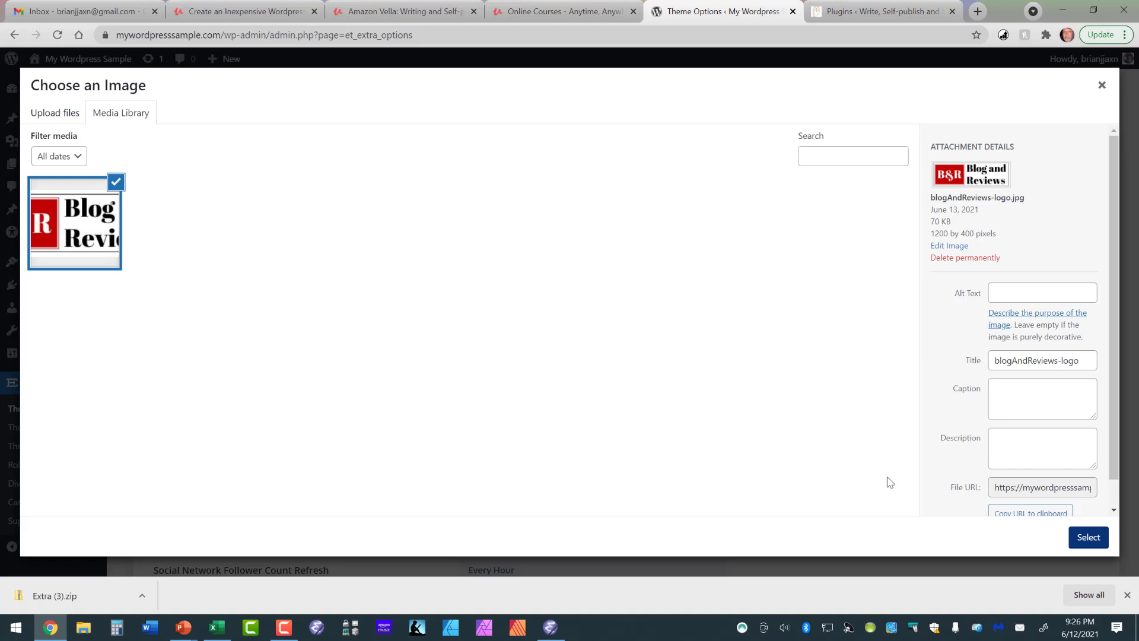
Choose the blogAndReviews-logo.jpg image in the media library as the theme's logo.
click(104, 211)
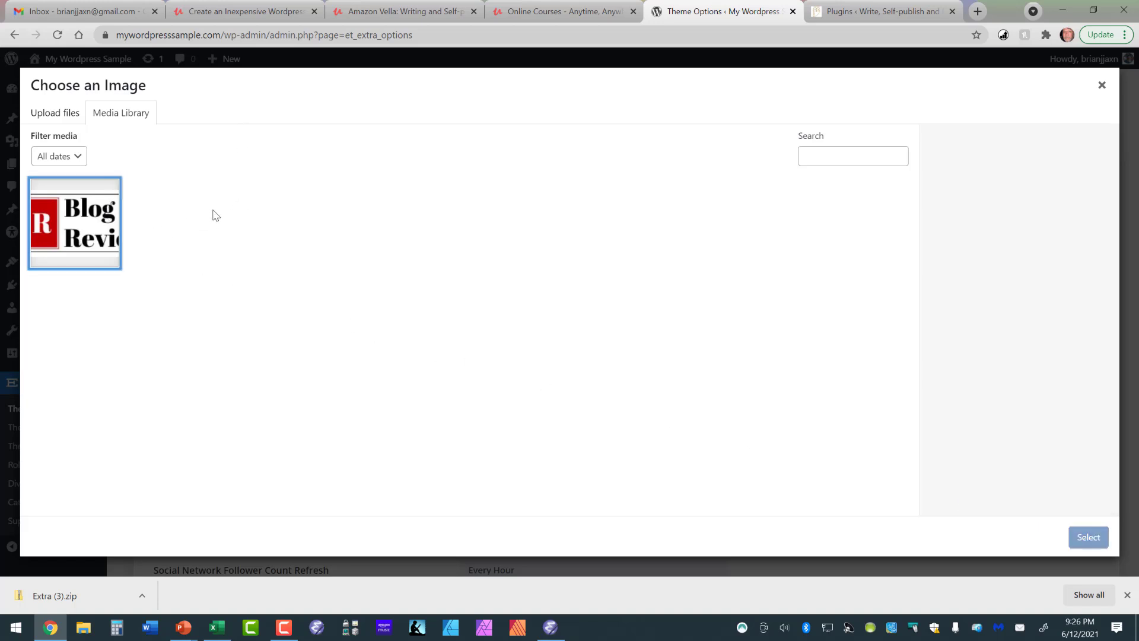
click(94, 213)
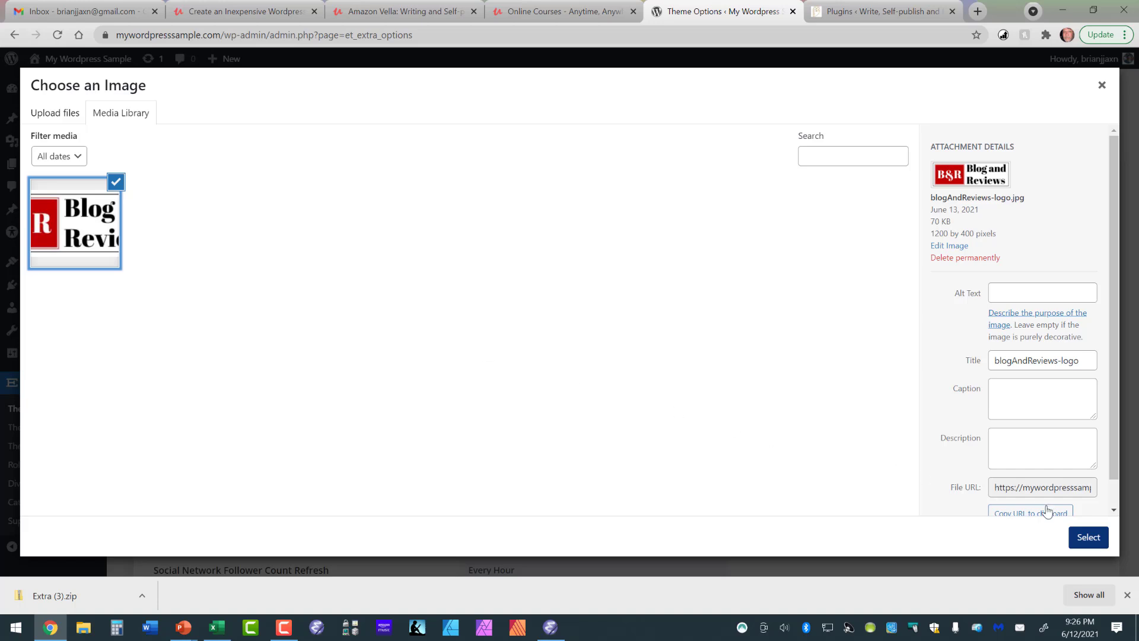
click(1082, 539)
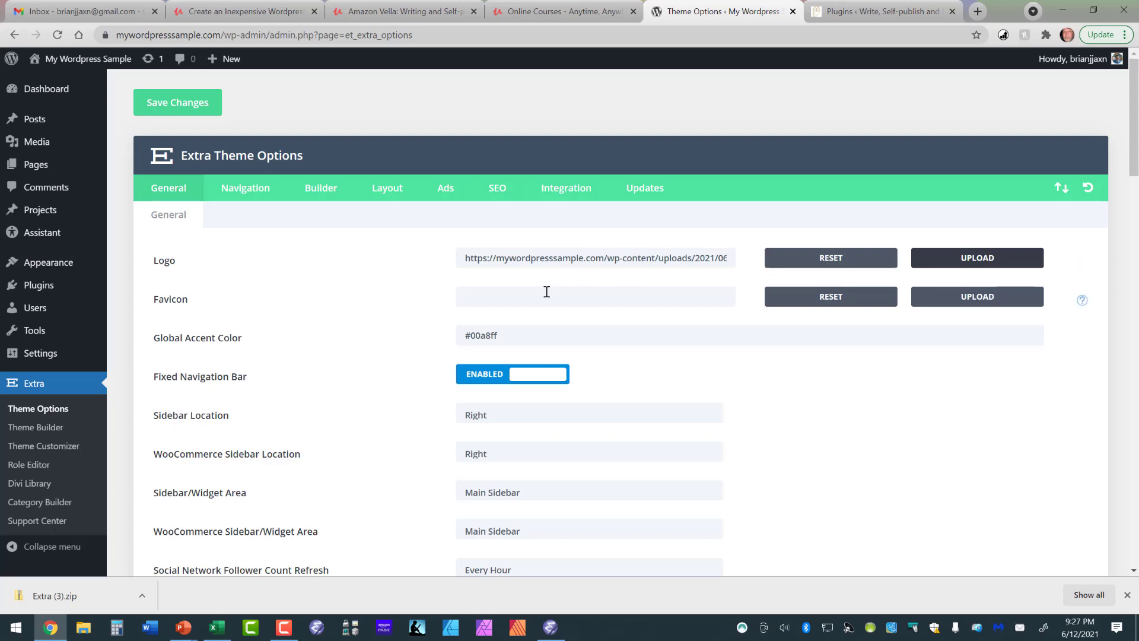
Upload blogAndReviews-favicon.jpg from the owner's personal "Stuff" folder and choose it as the theme's Favicon.
click(955, 299)
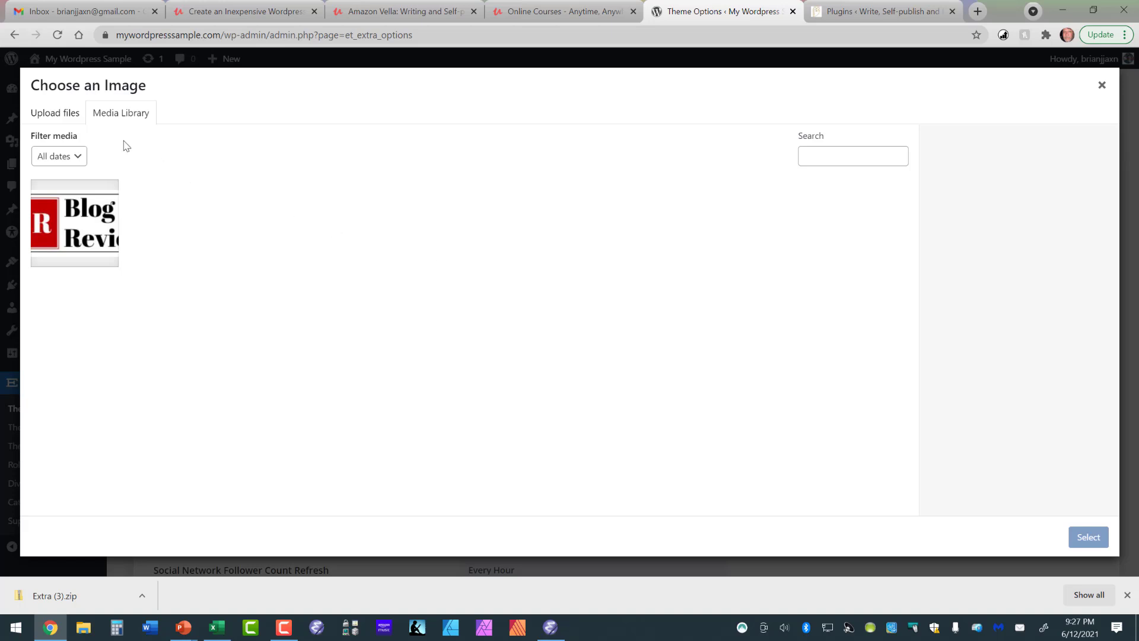
click(68, 116)
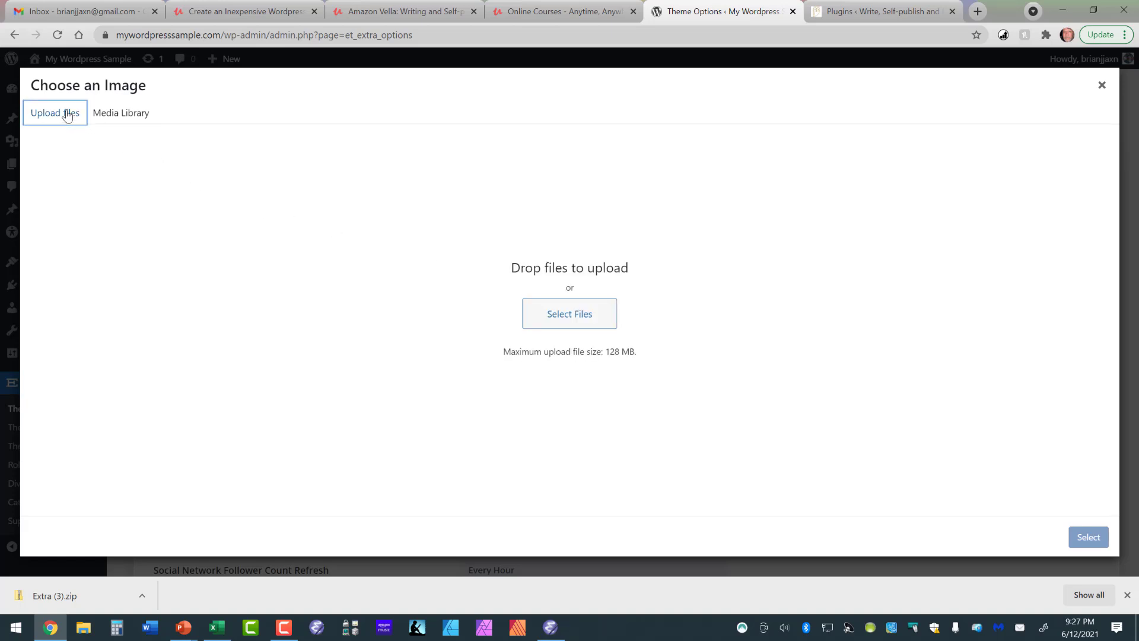
click(569, 318)
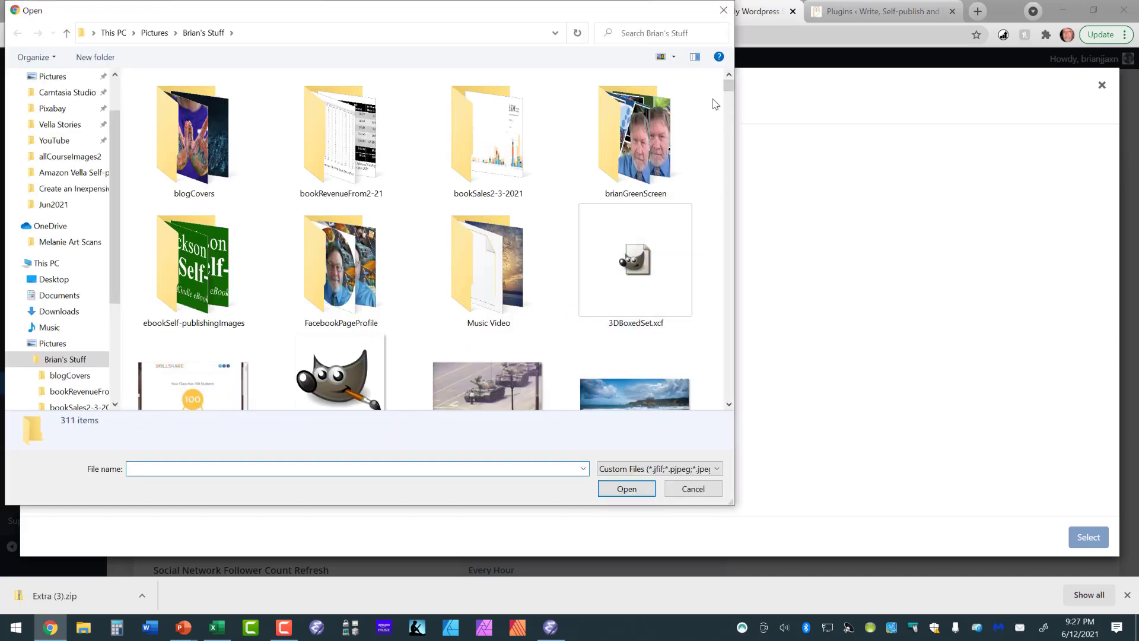
drag(729, 87, 728, 118)
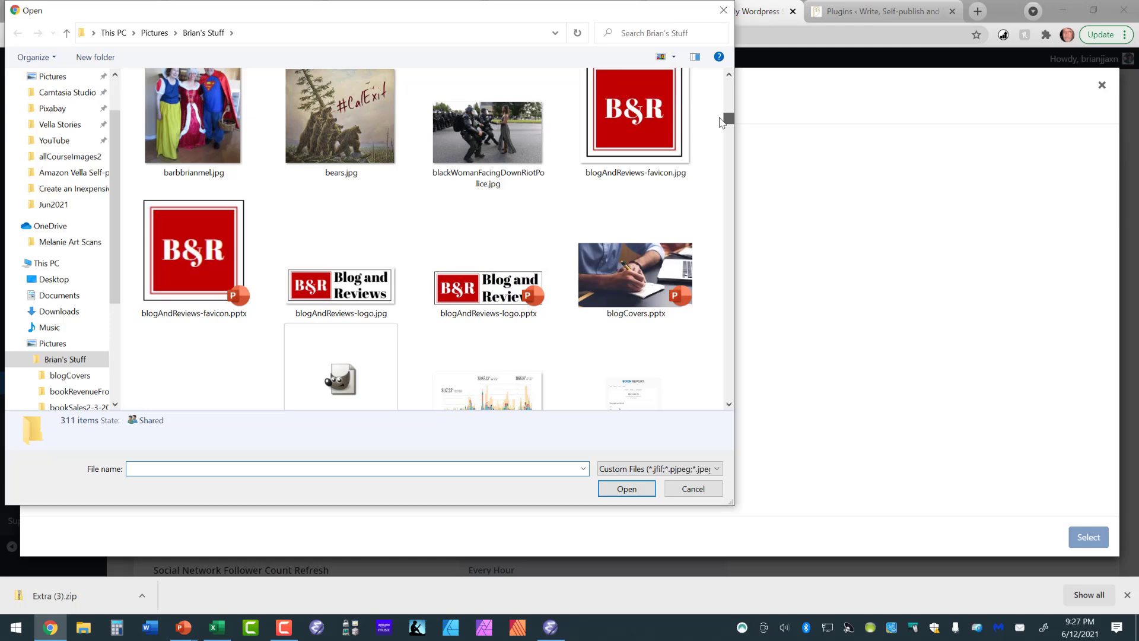
double_click(643, 125)
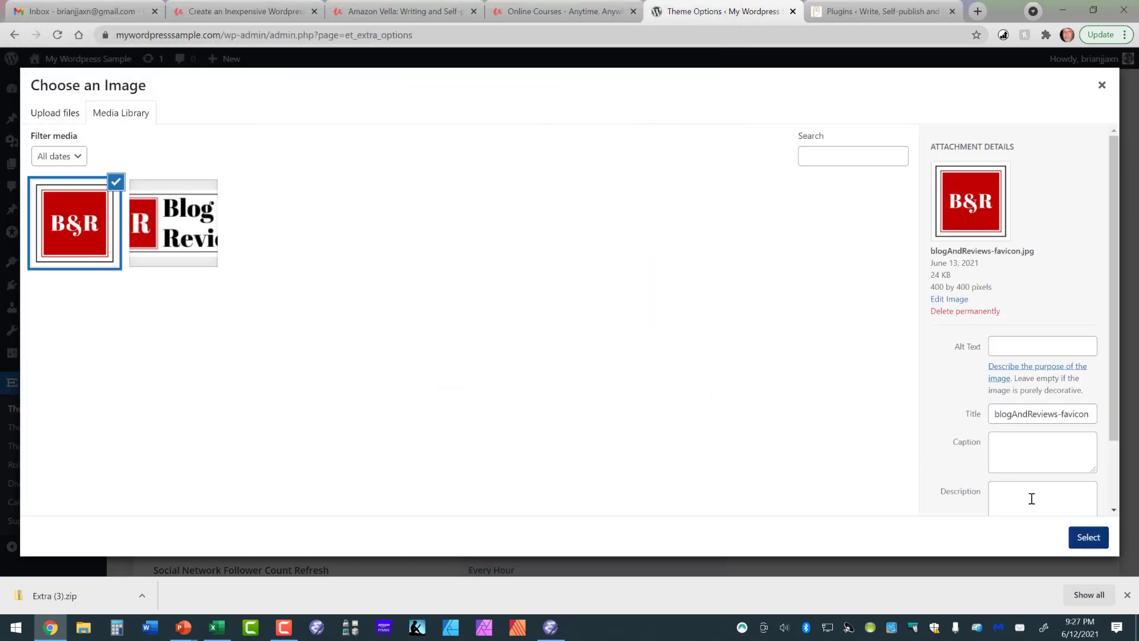
click(1088, 537)
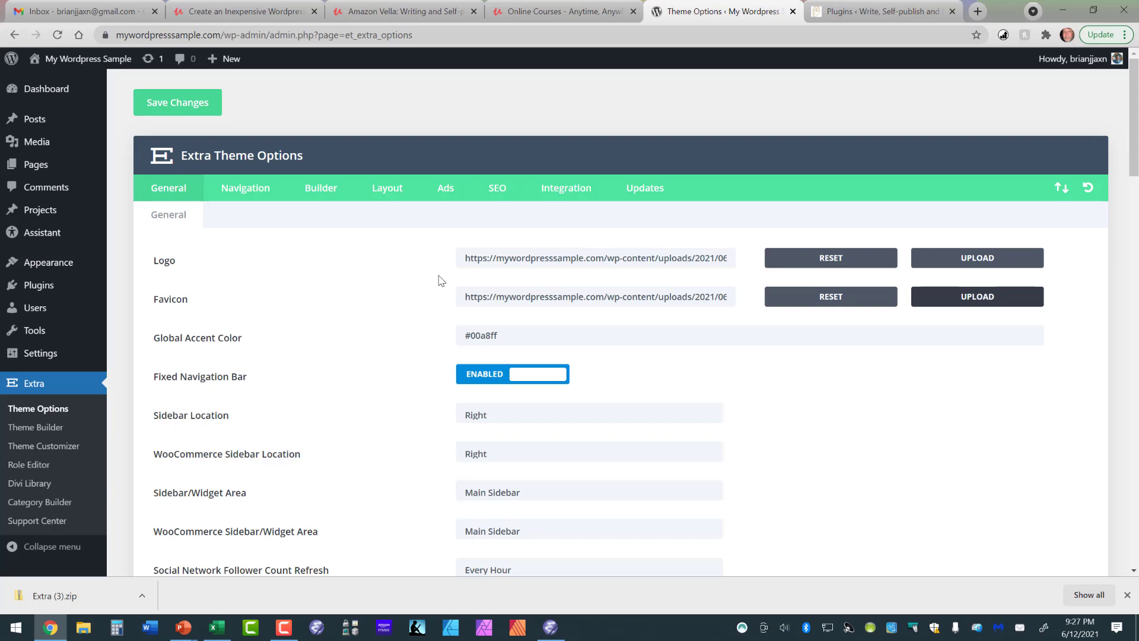
Save the Extra theme options and visit the live site to check the logo and favicon.
click(186, 105)
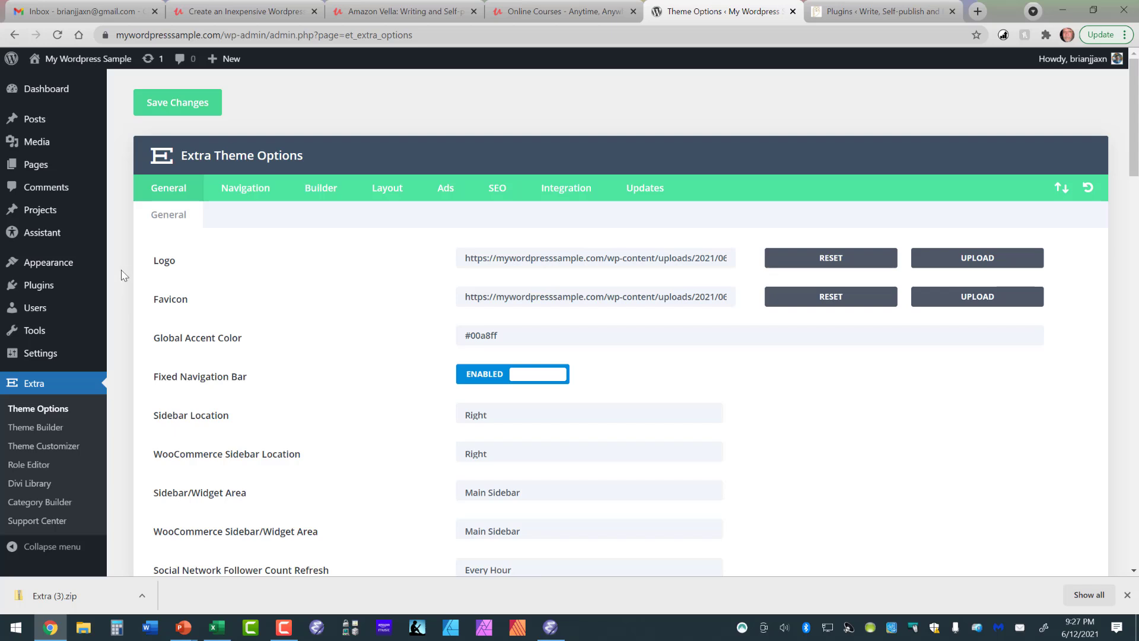
mouse_move(74, 68)
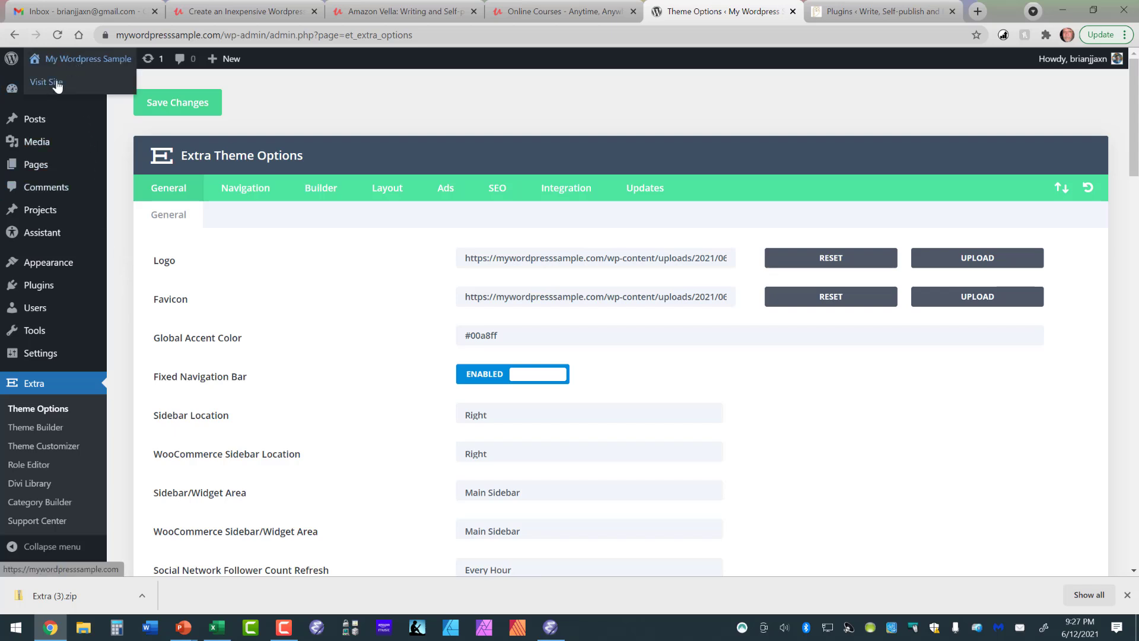
click(57, 86)
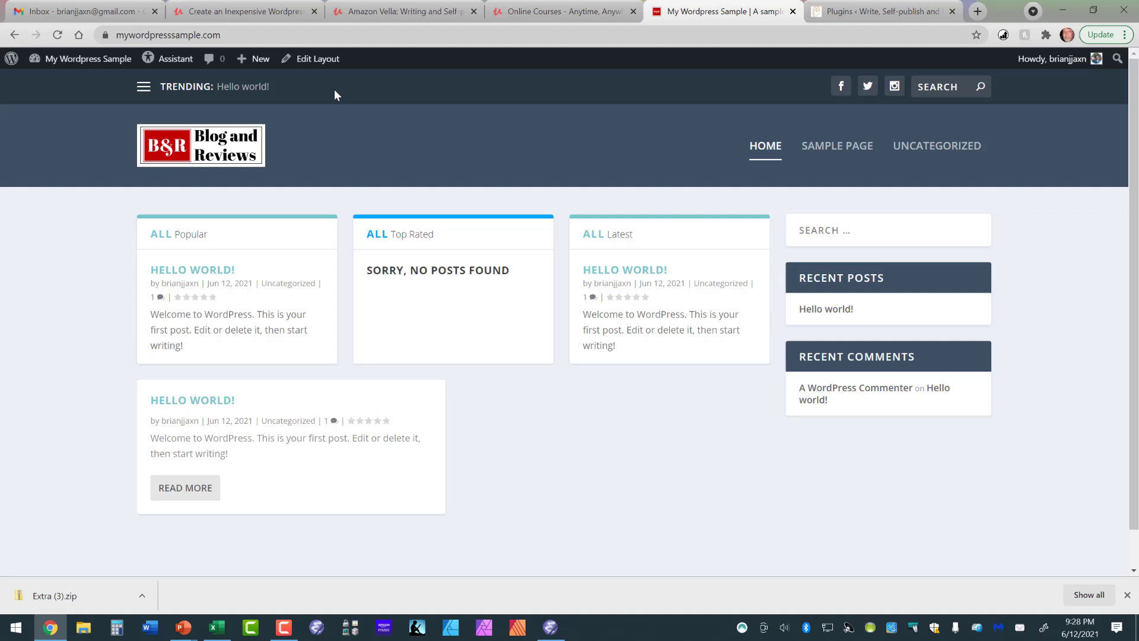
Return to the site's dashboard and open the theme customizer.
mouse_move(117, 65)
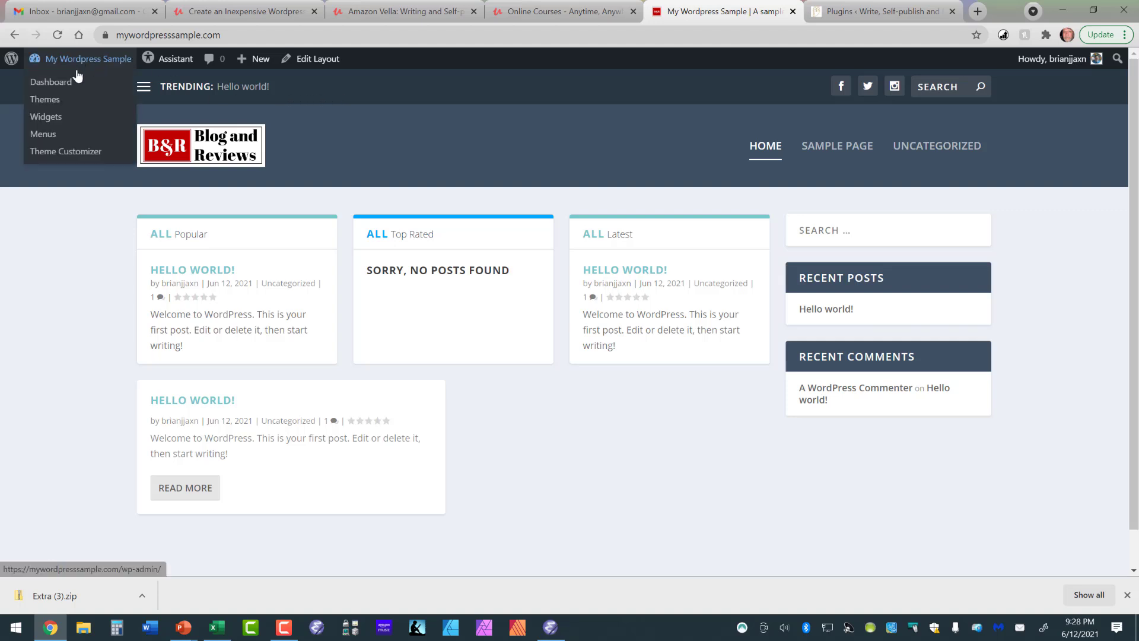
click(68, 83)
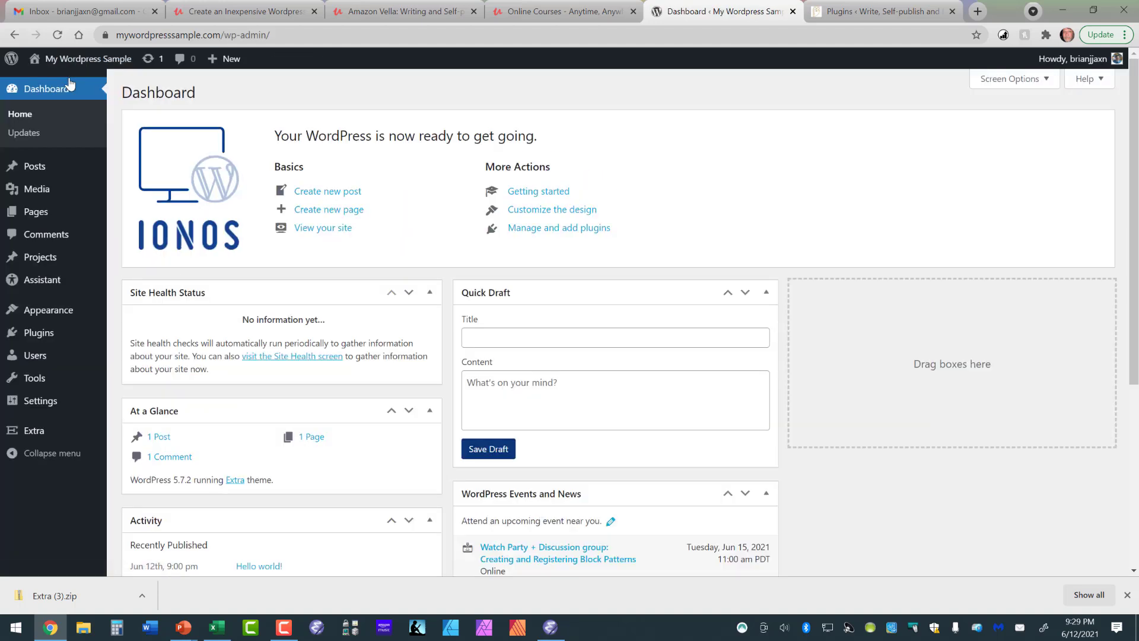
mouse_move(72, 316)
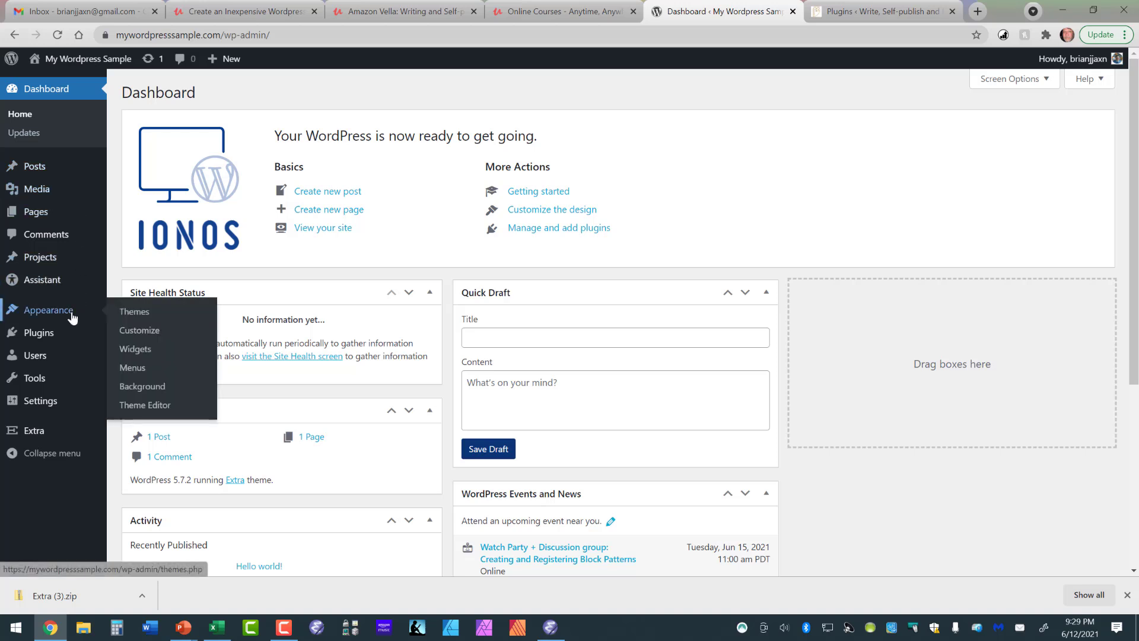
click(141, 331)
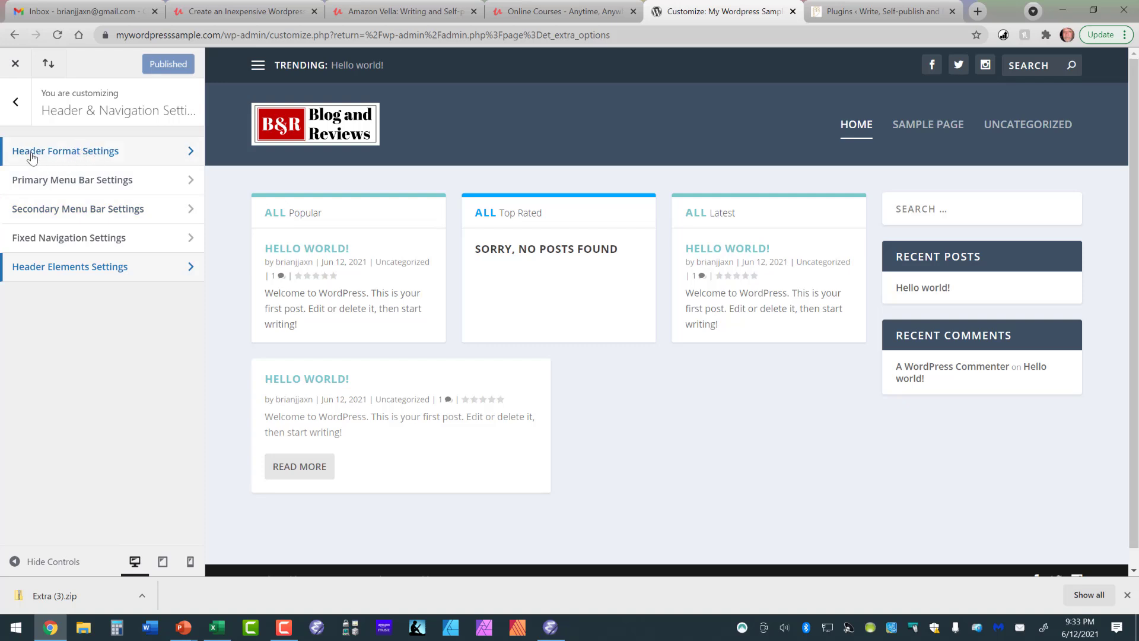
Leave the customizer's Header & Navigation Settings, close the customizer and reopen it from the Theme Options page.
click(16, 107)
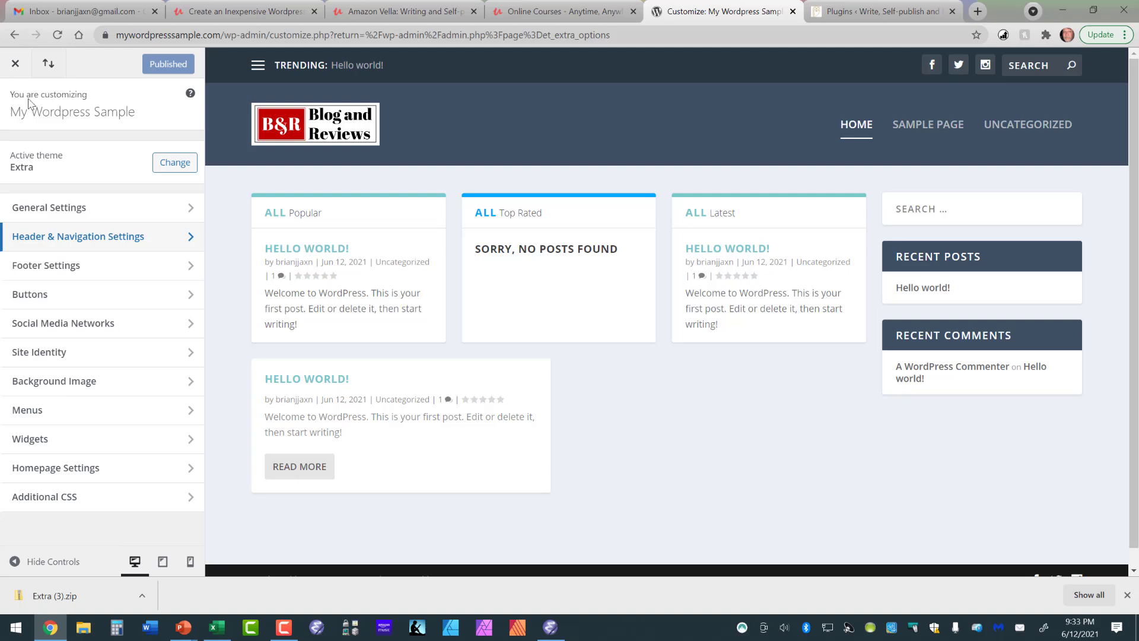
click(16, 65)
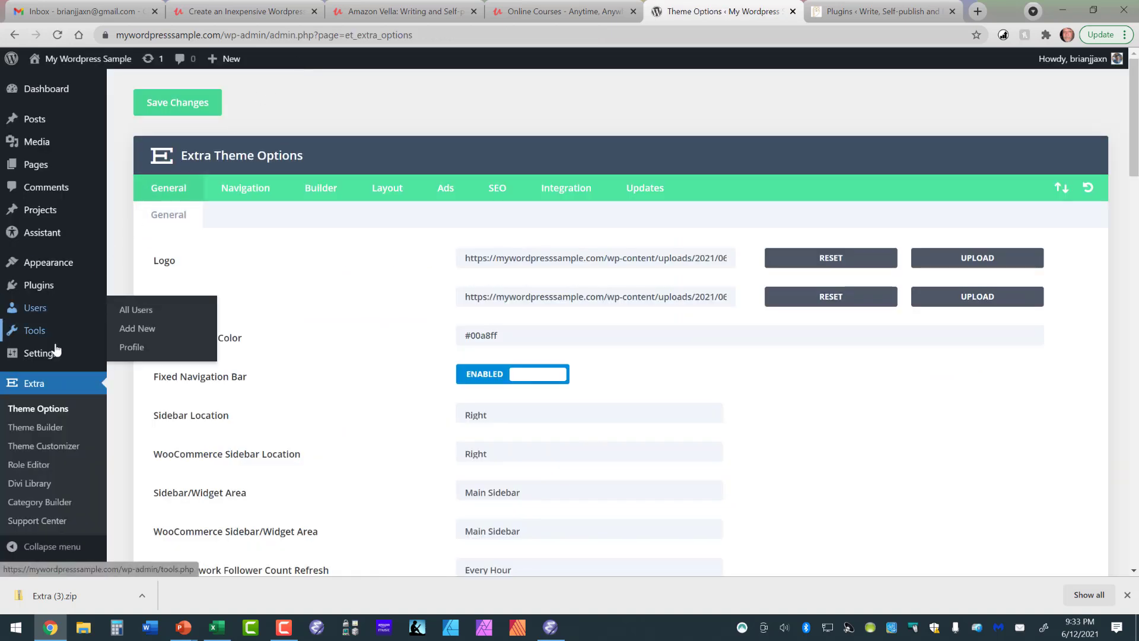
mouse_move(51, 261)
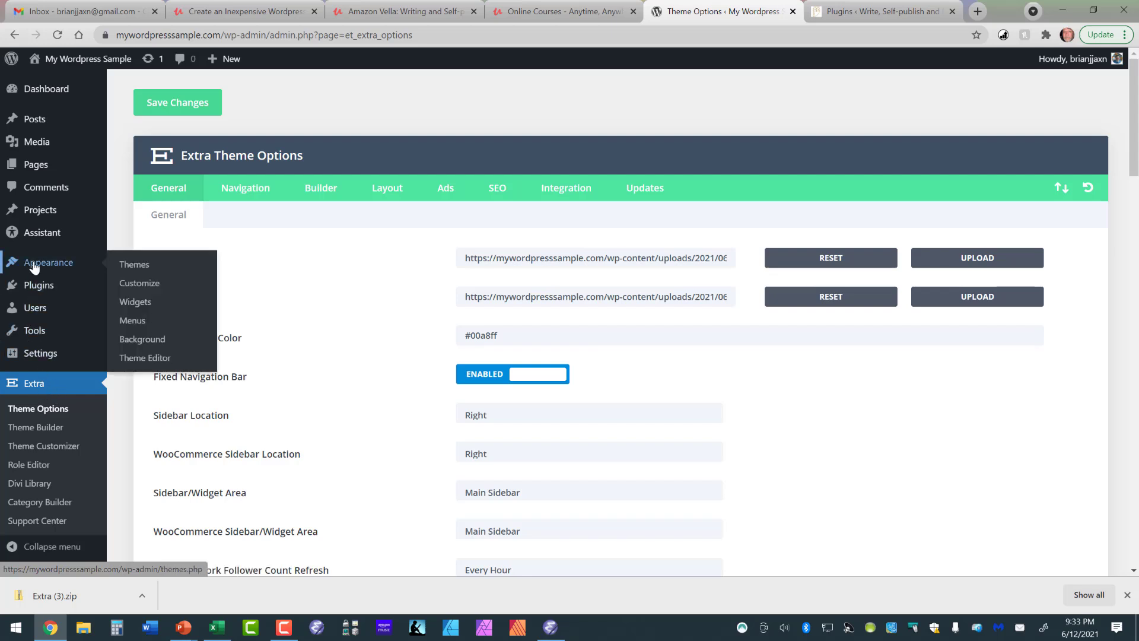
click(146, 283)
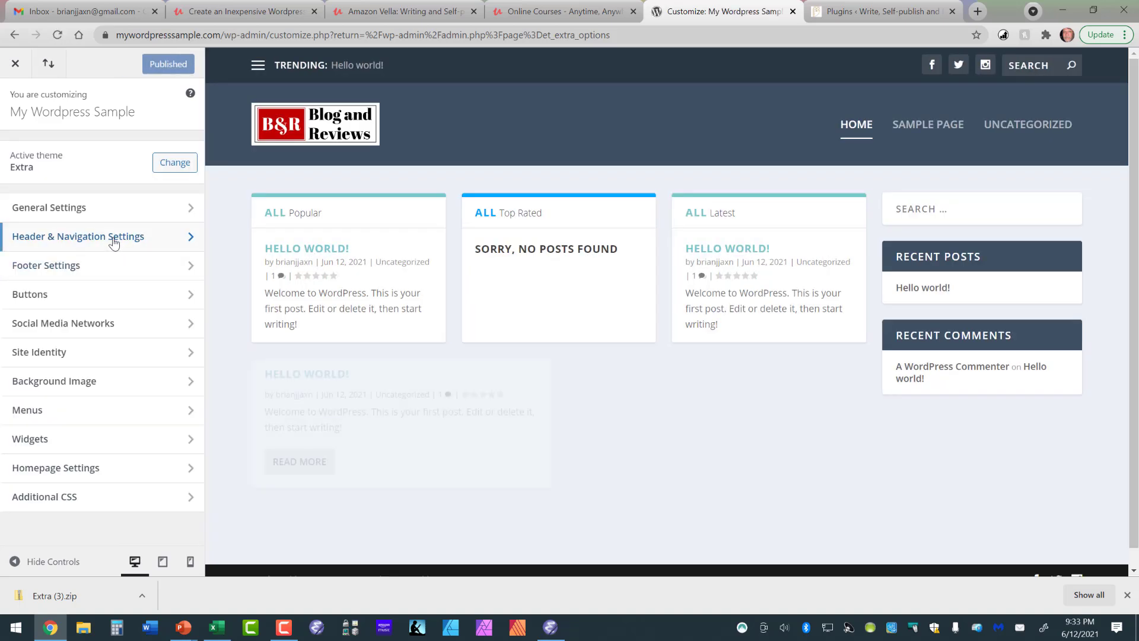
Turn off the social icons, search bar and trending bar in the Header Elements Settings and publish the changes.
click(114, 243)
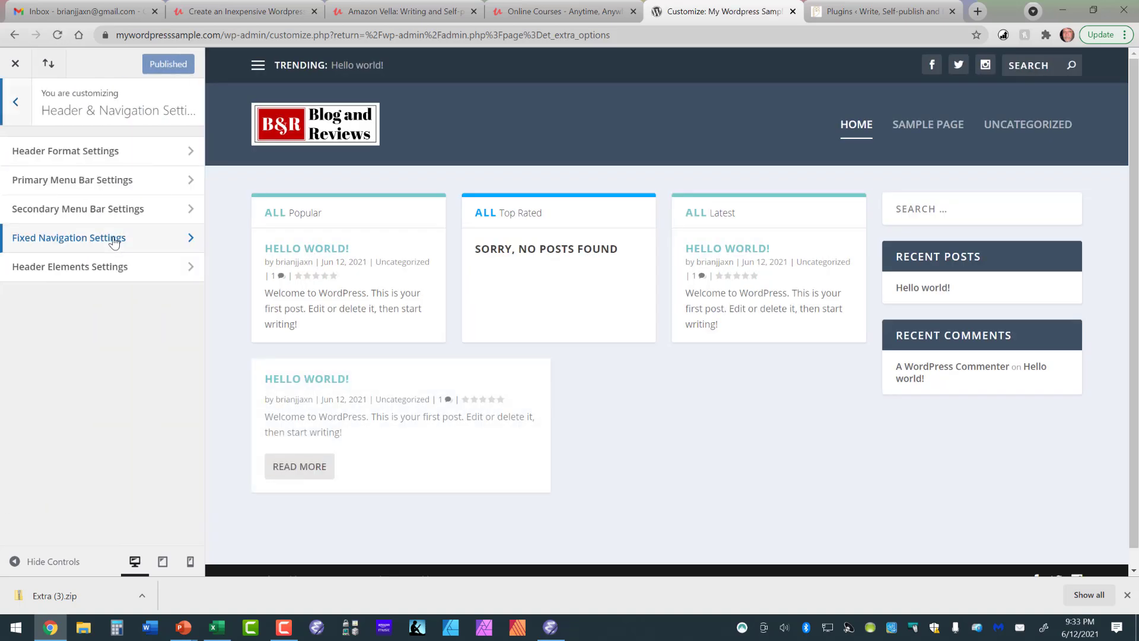
click(115, 276)
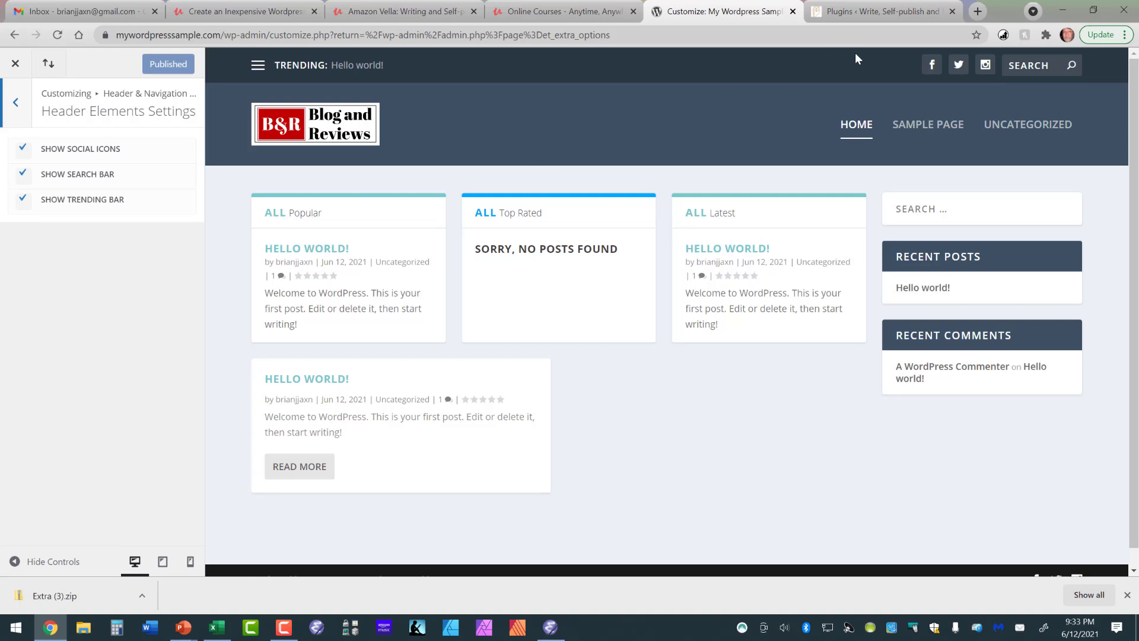
click(23, 151)
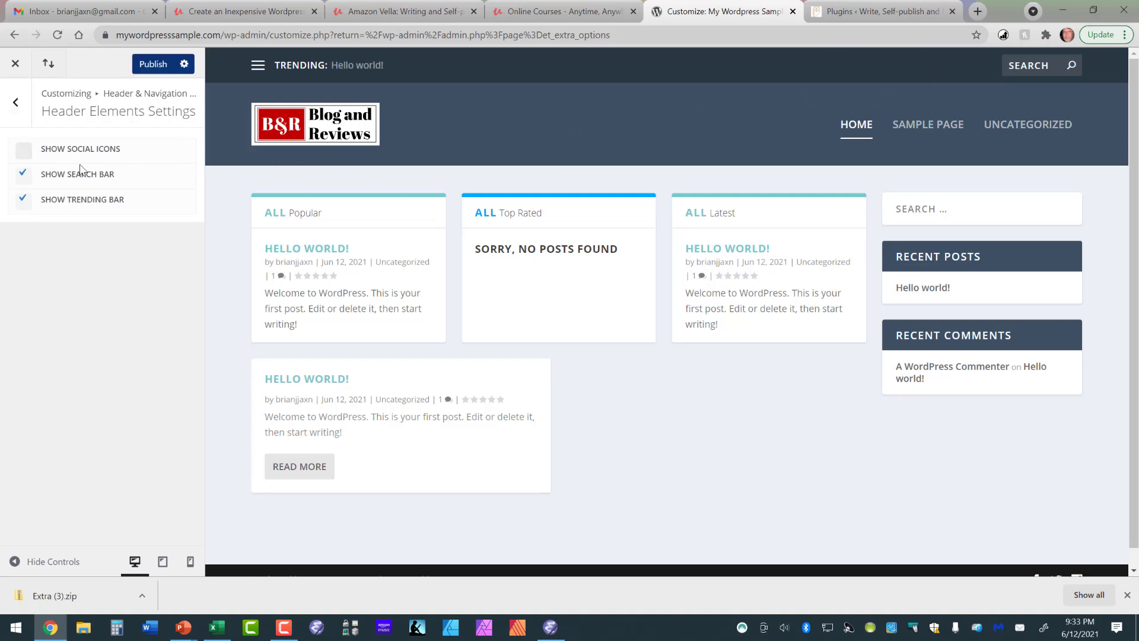
click(24, 176)
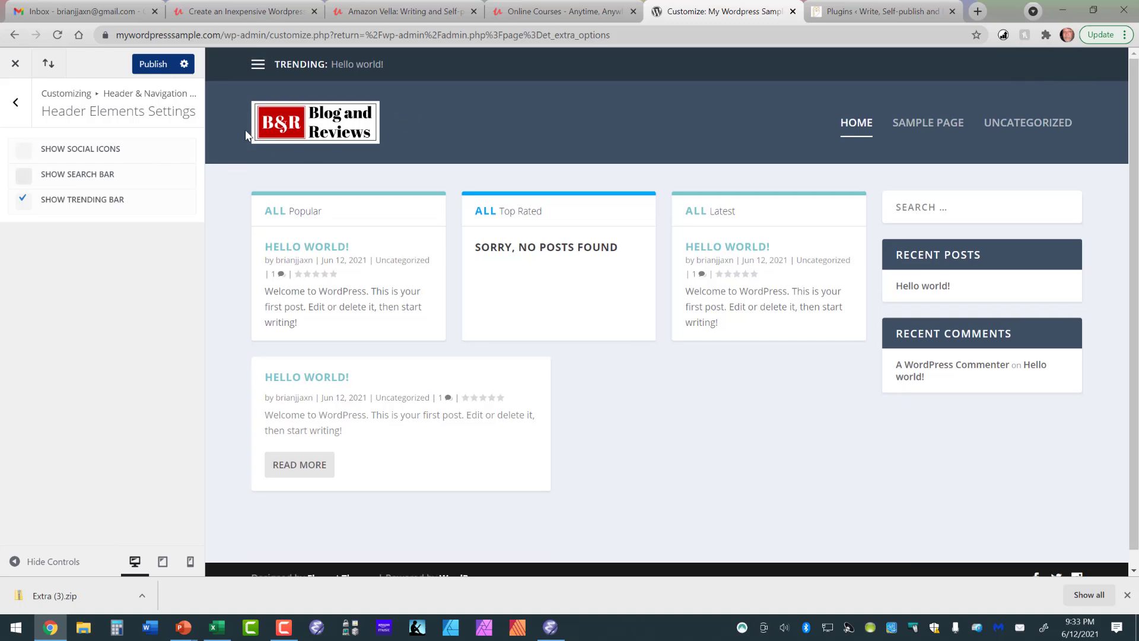
click(24, 202)
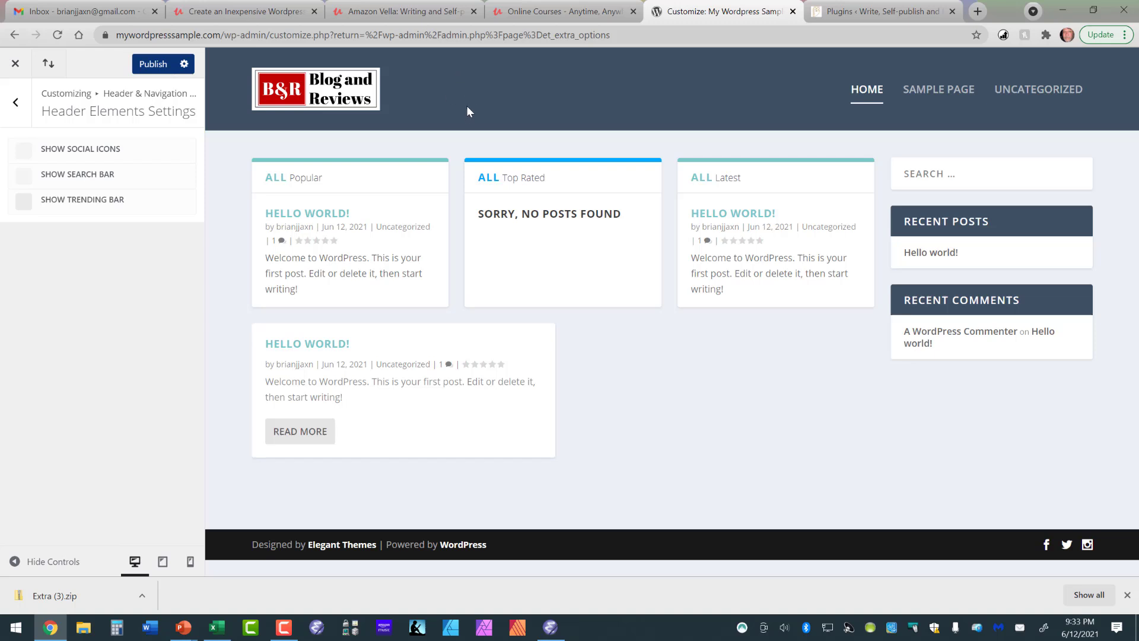
click(157, 67)
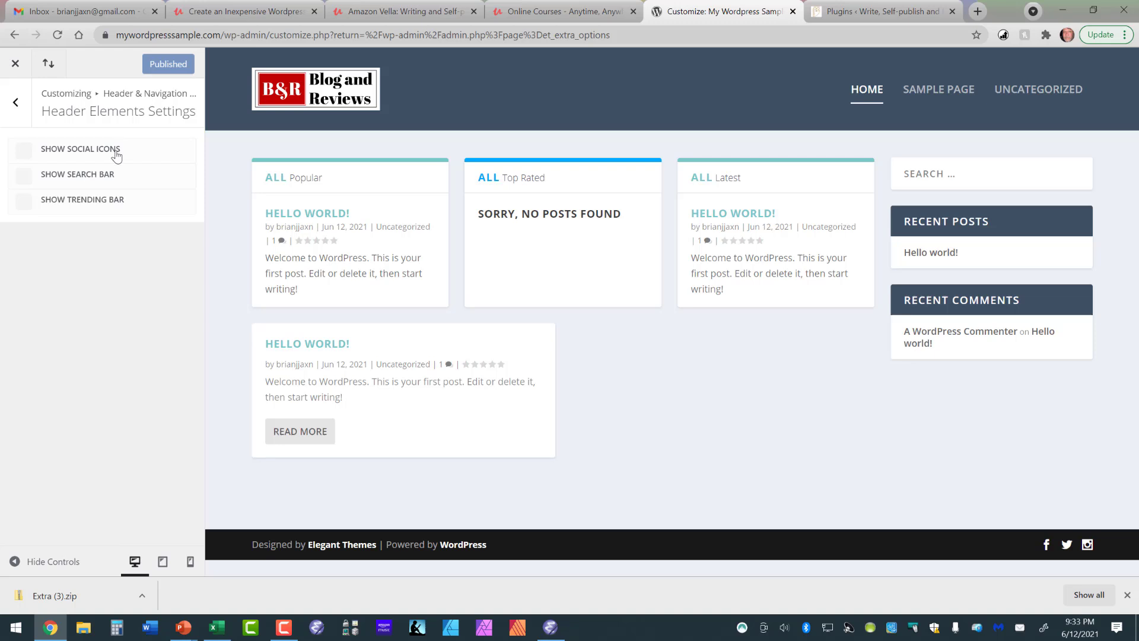
Check the Footer Elements options in the customizer's Footer Settings.
click(19, 105)
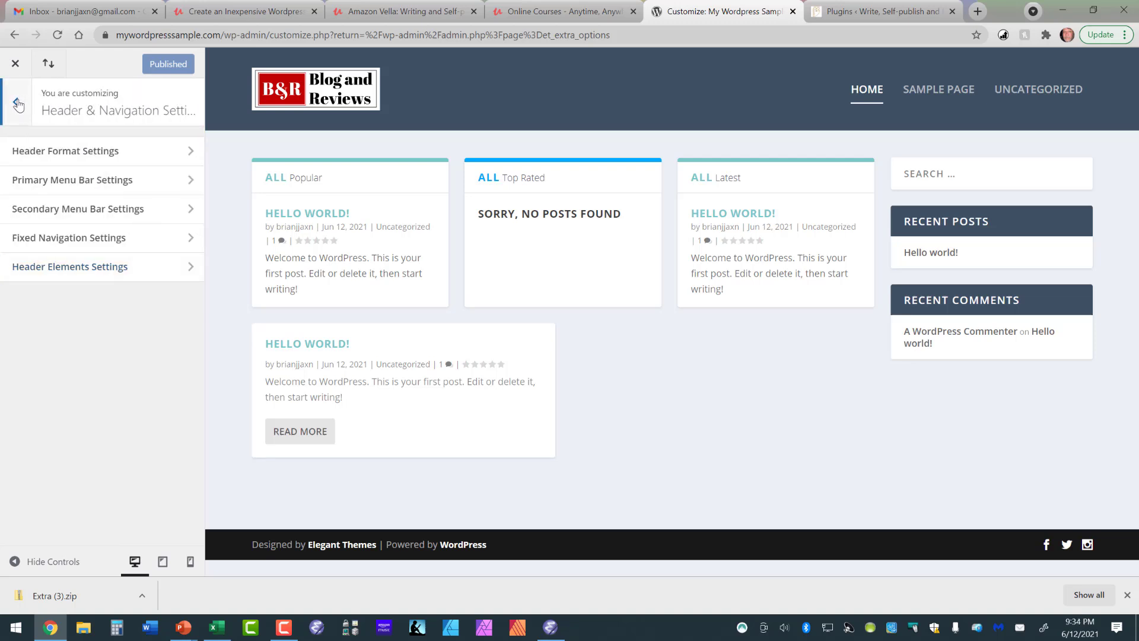
click(19, 105)
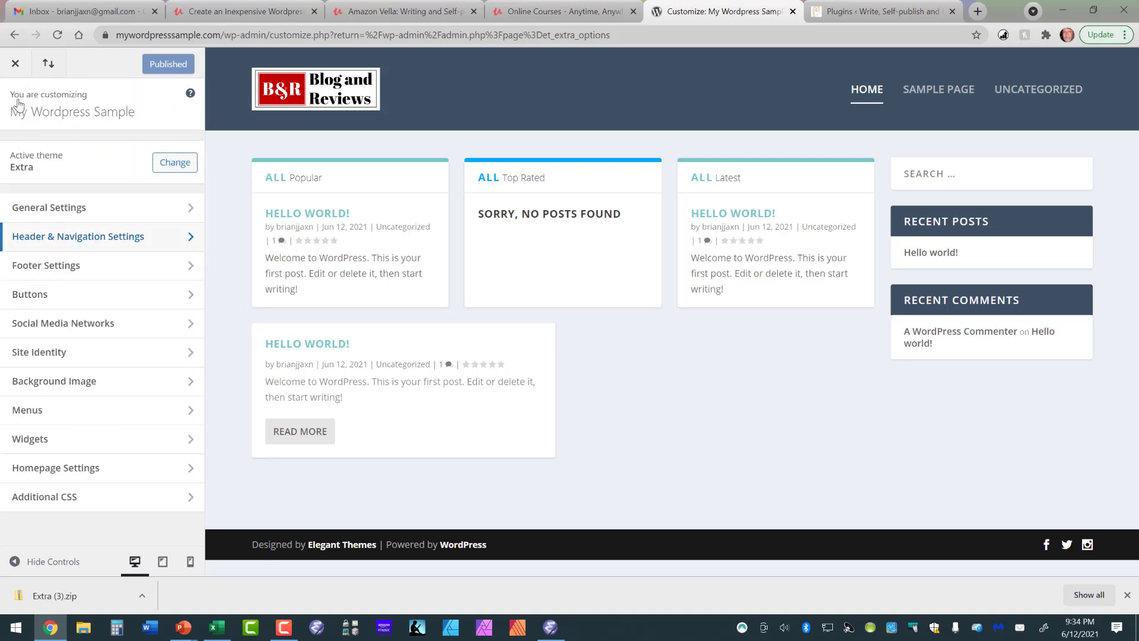
click(76, 263)
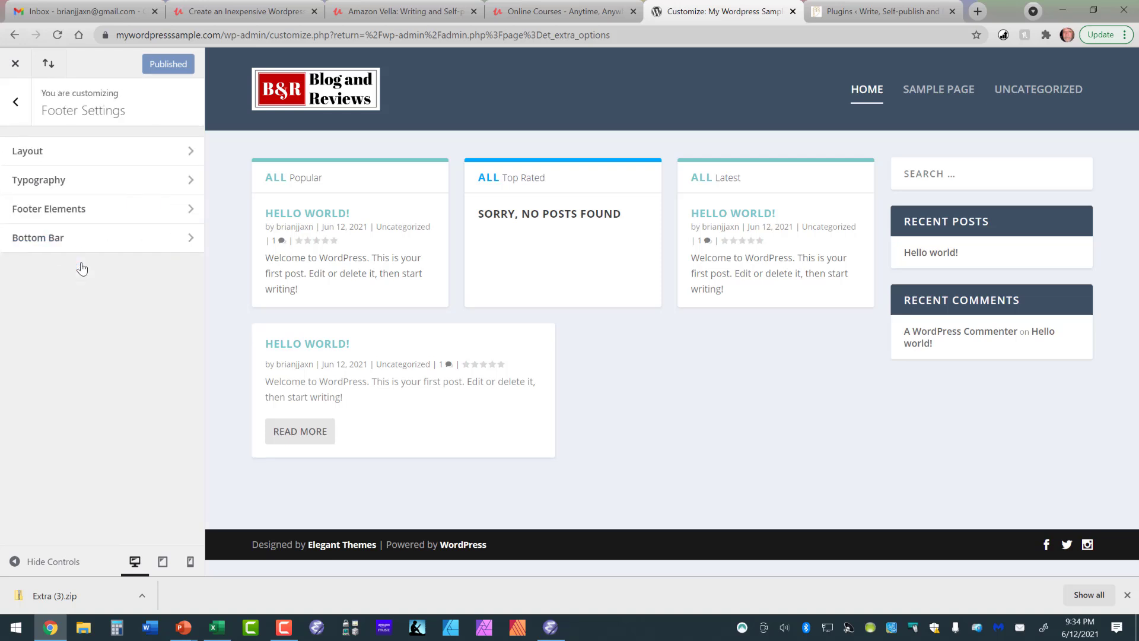
click(76, 210)
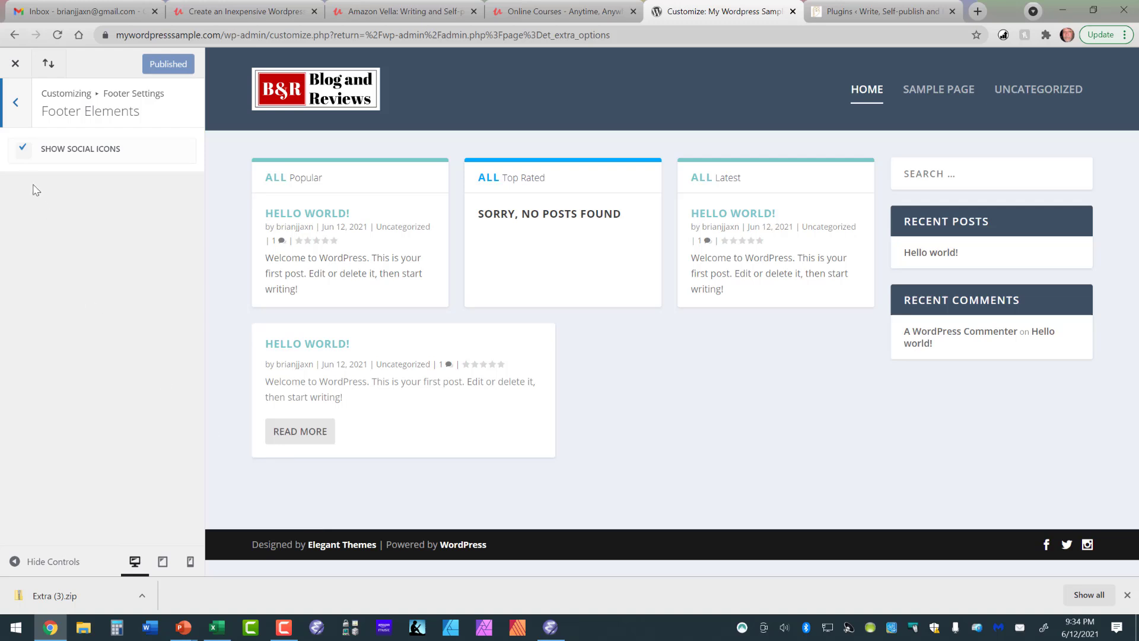
click(11, 105)
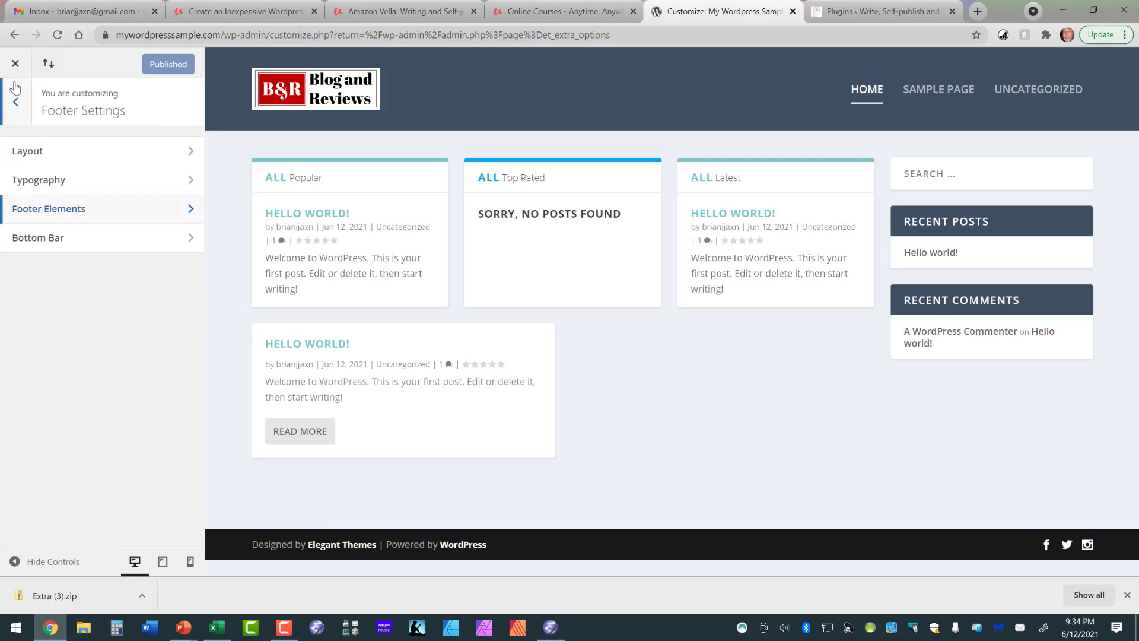
Leave the customizer and bring up the Appearance options in the WordPress admin.
click(16, 63)
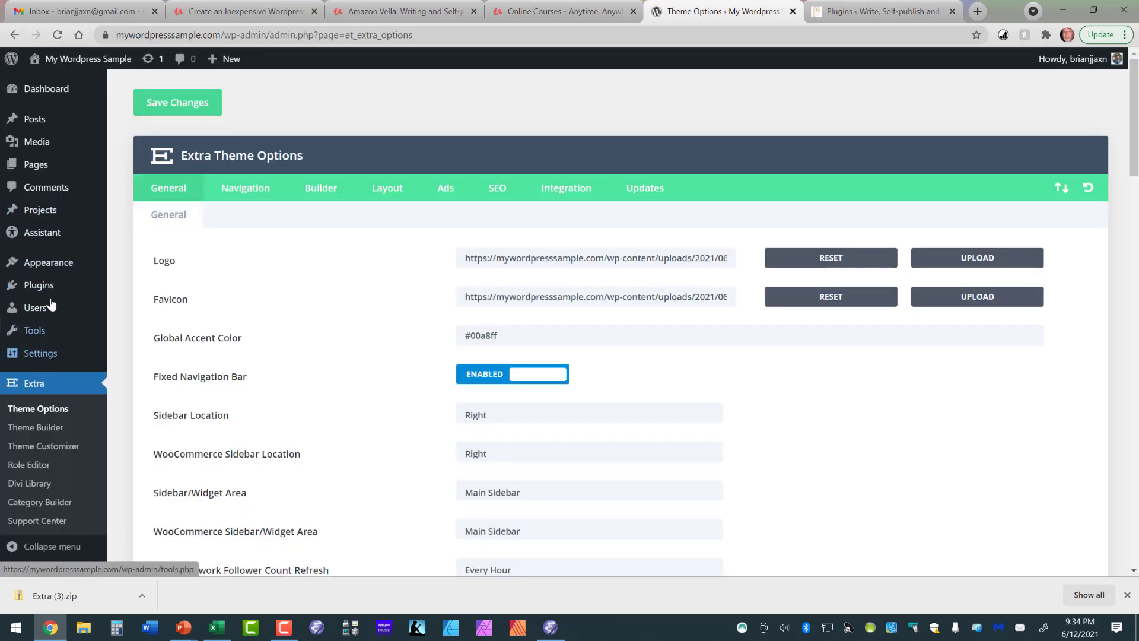
mouse_move(48, 264)
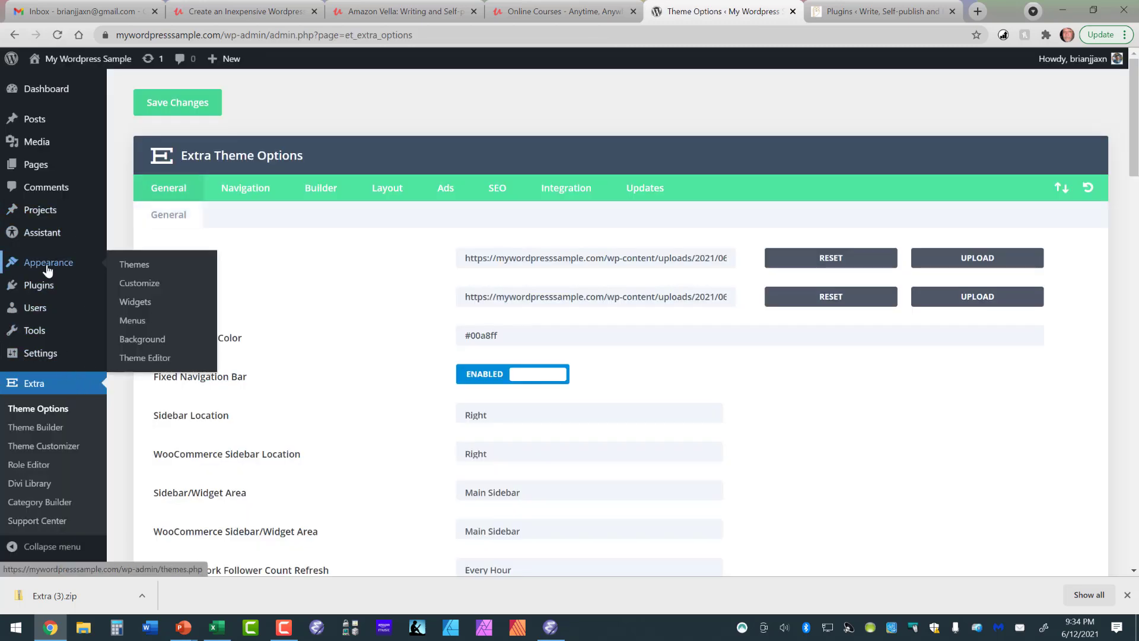